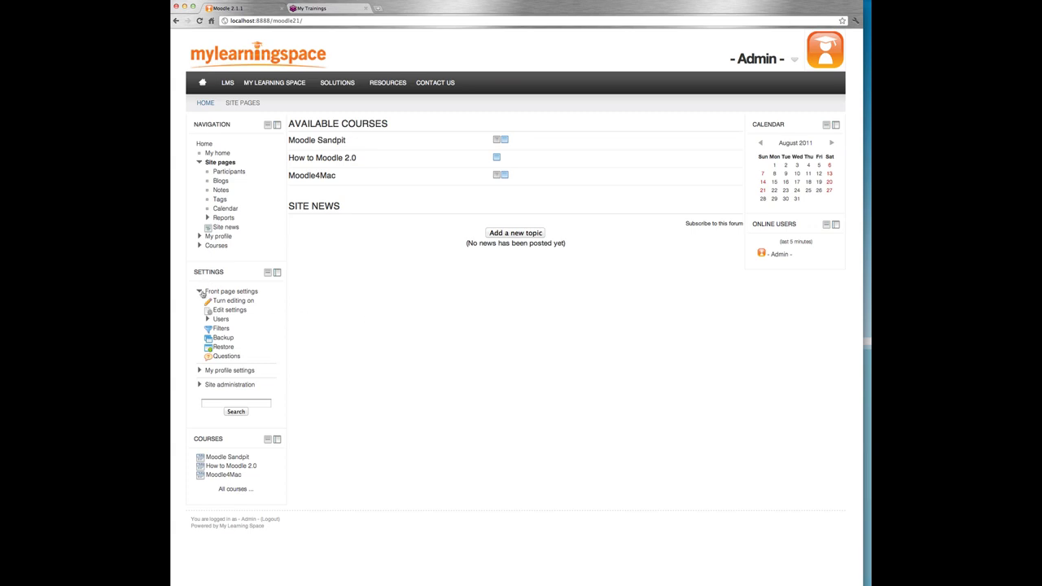
Go to Site administration > Plugins > Repositories > Manage repositories.
click(200, 386)
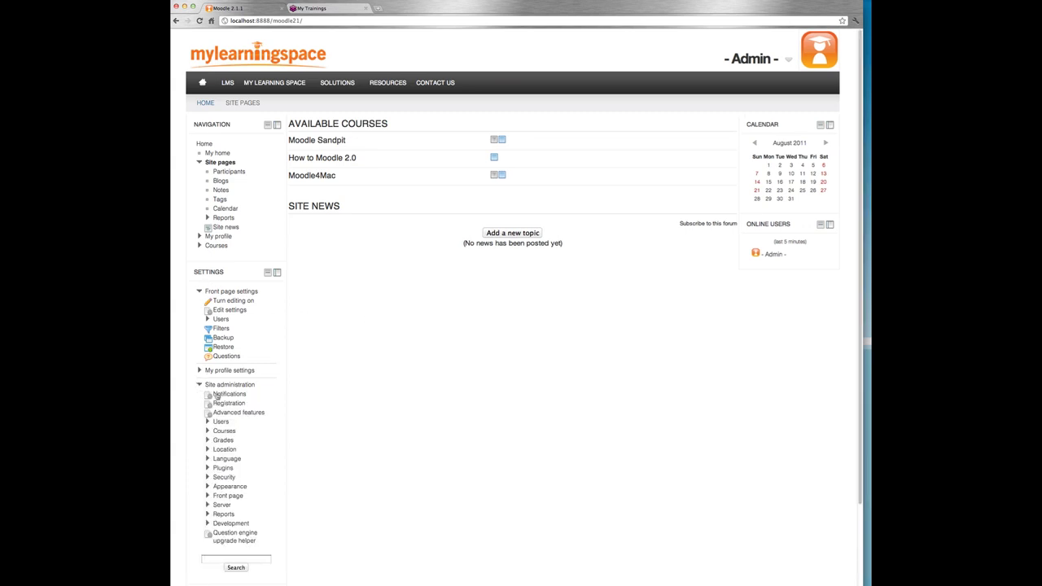
scroll(260, 423, down, 3)
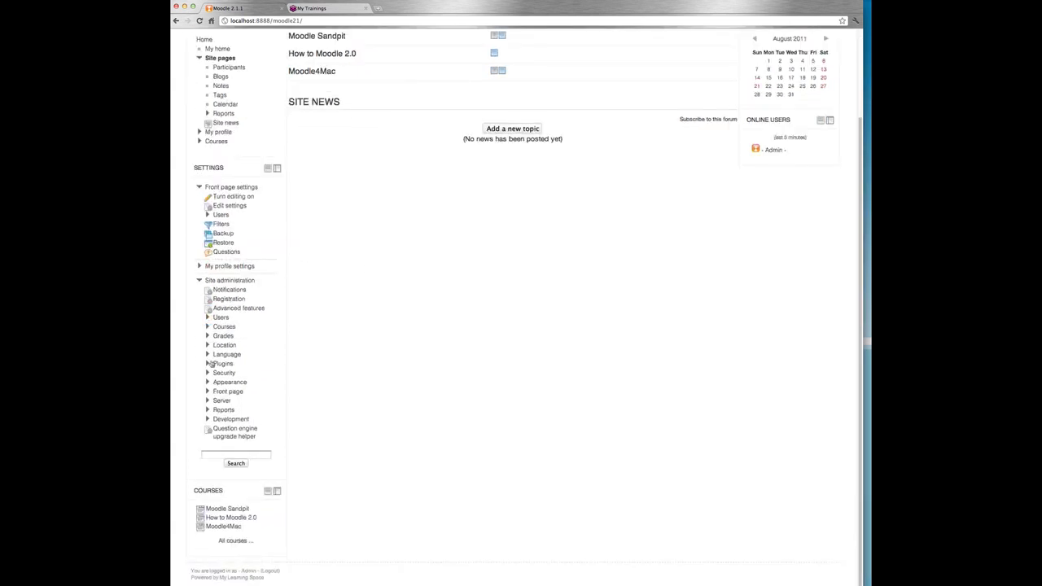
click(211, 363)
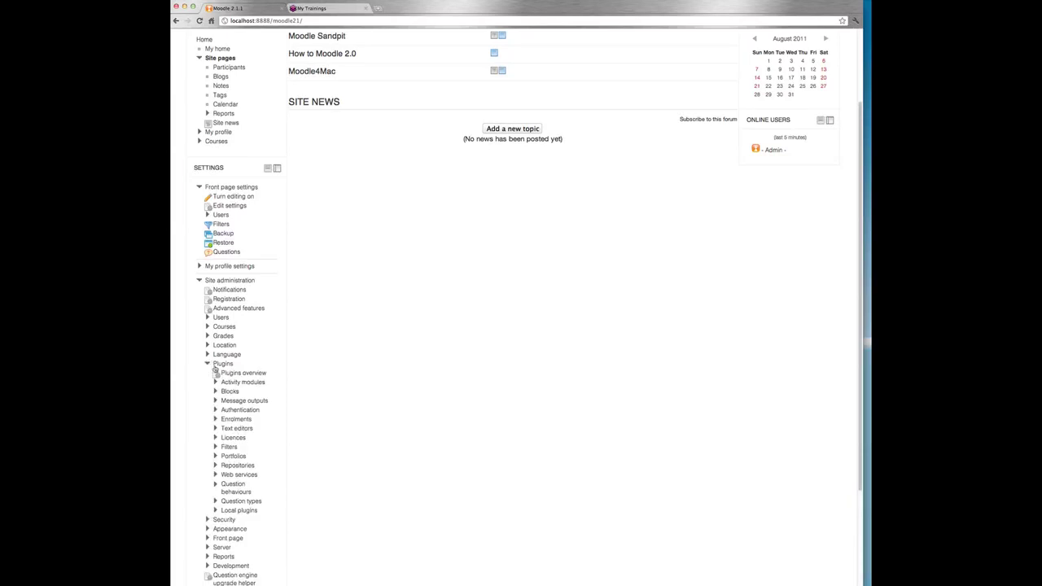
click(243, 464)
scroll(243, 465, down, 3)
click(241, 397)
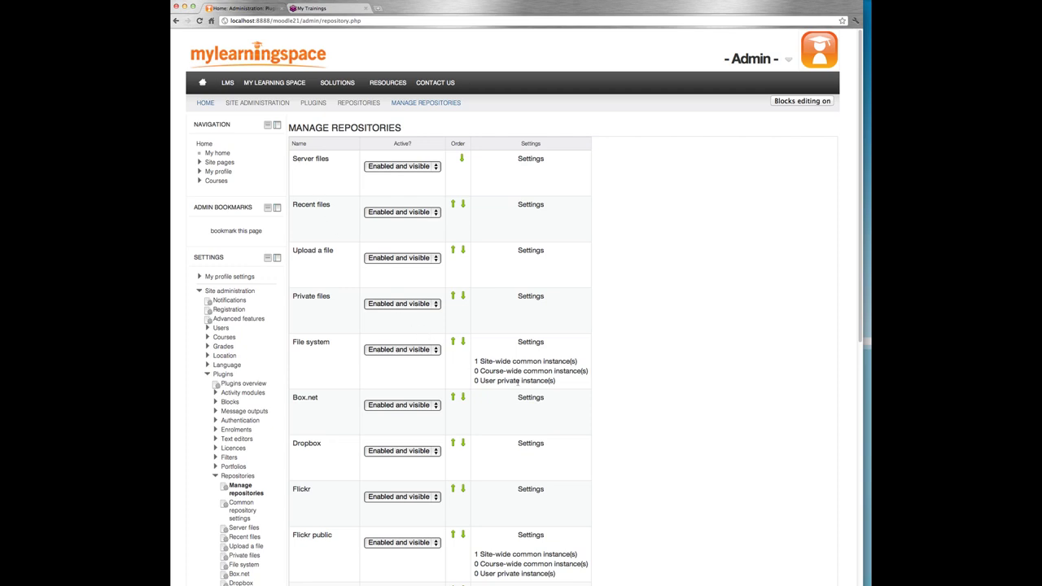
Scroll down to Amazon S3 and set its Active state to Enabled and visible.
scroll(518, 381, down, 2)
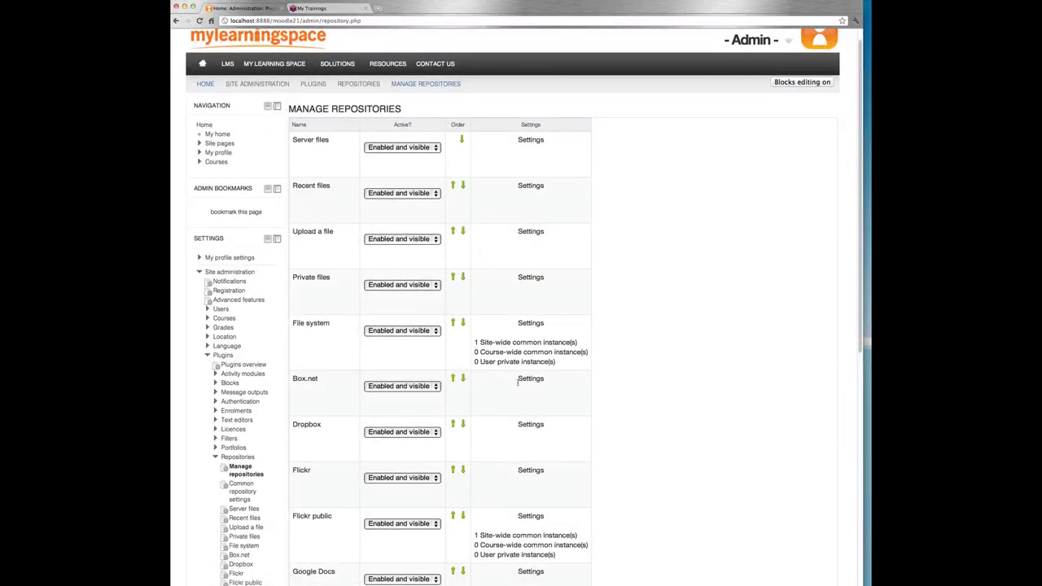
scroll(518, 382, down, 3)
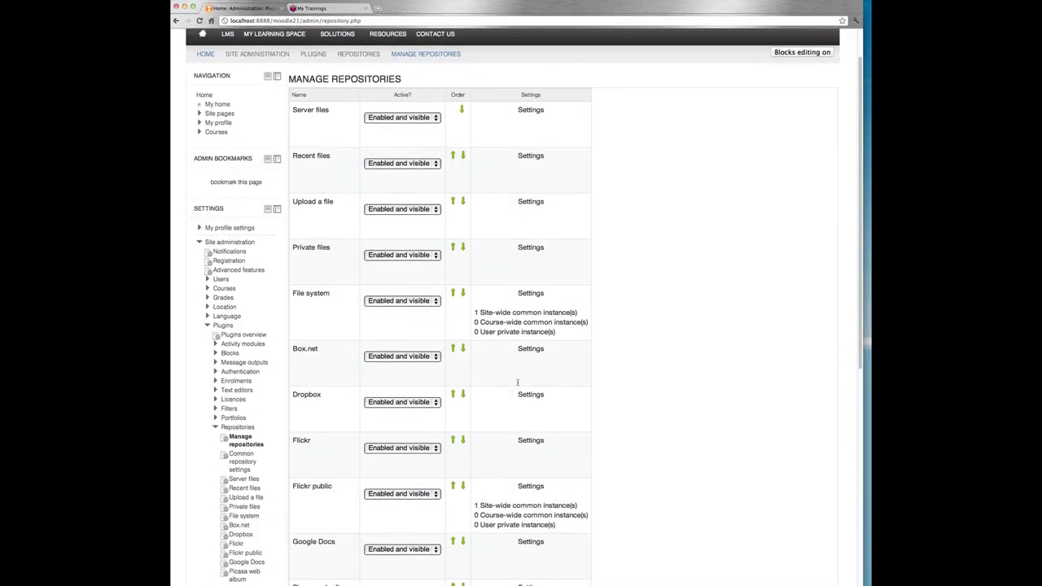
scroll(517, 381, down, 10)
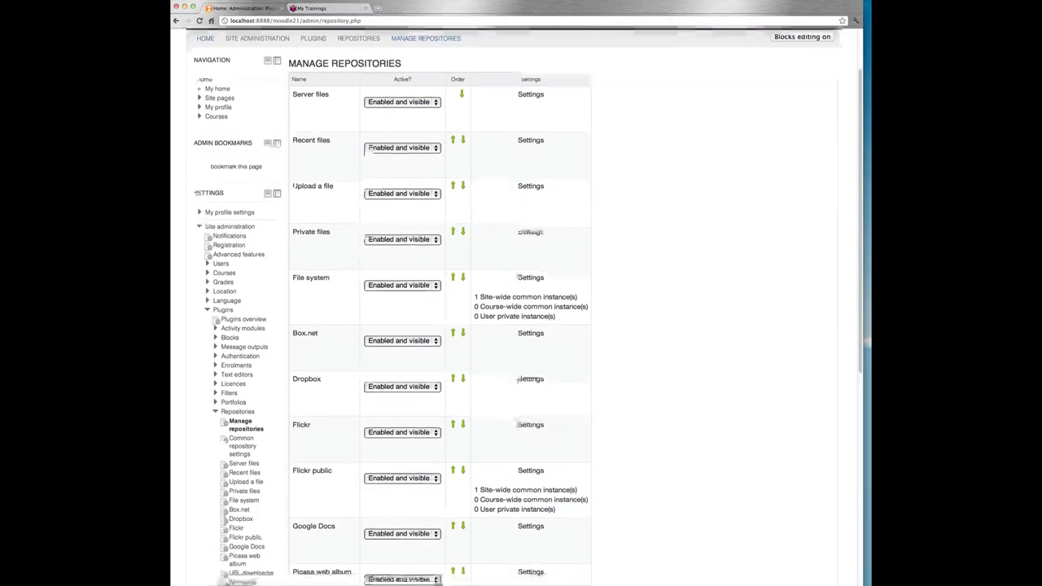
scroll(518, 382, down, 15)
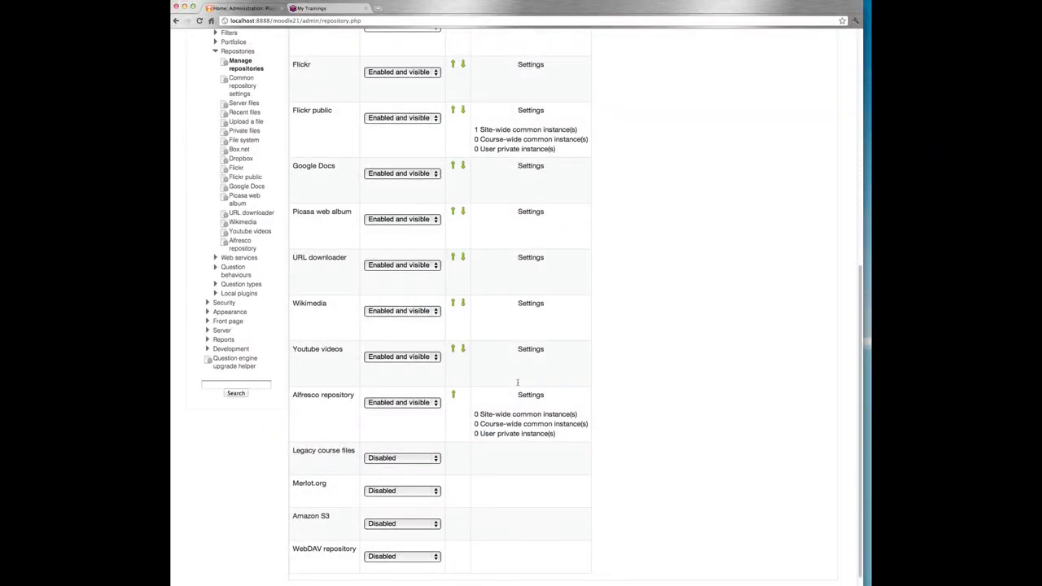
scroll(517, 382, down, 2)
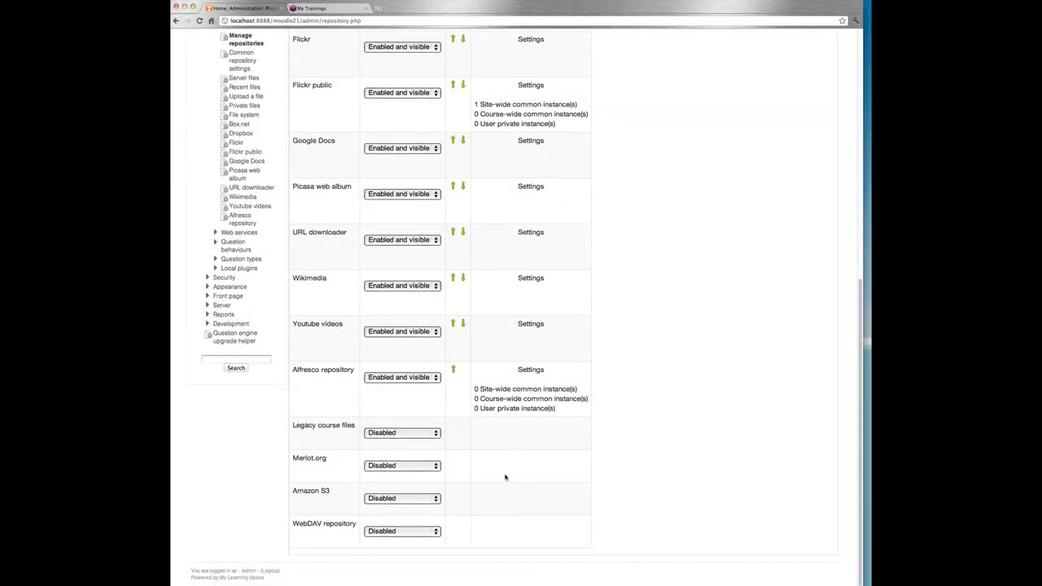
click(416, 498)
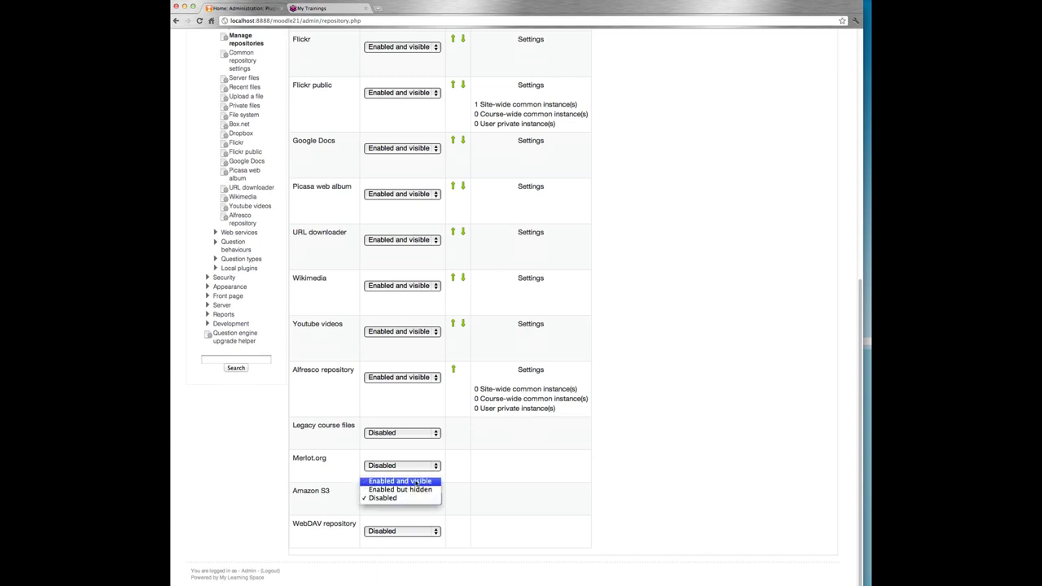
click(415, 481)
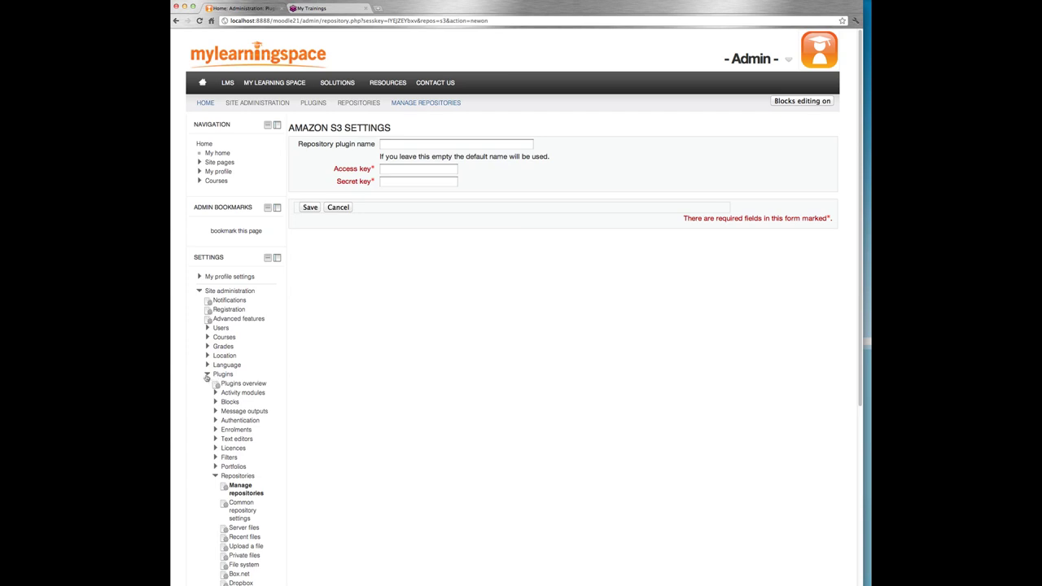
Leave the empty Amazon S3 settings form via the Manage repositories link.
click(239, 496)
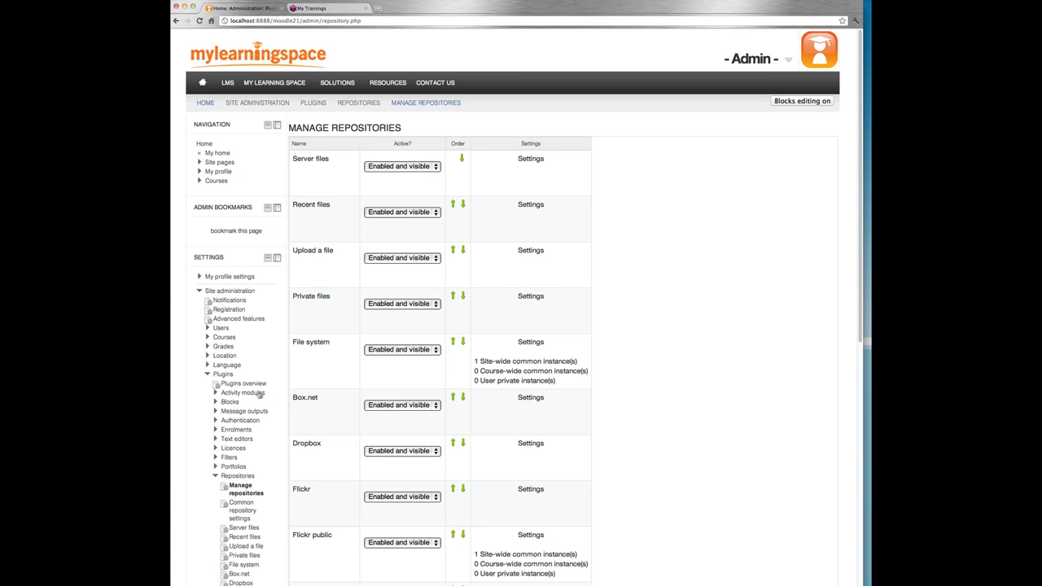
Collapse Plugins, go to Courses > Sandpit and open its News forum for a new topic.
click(207, 375)
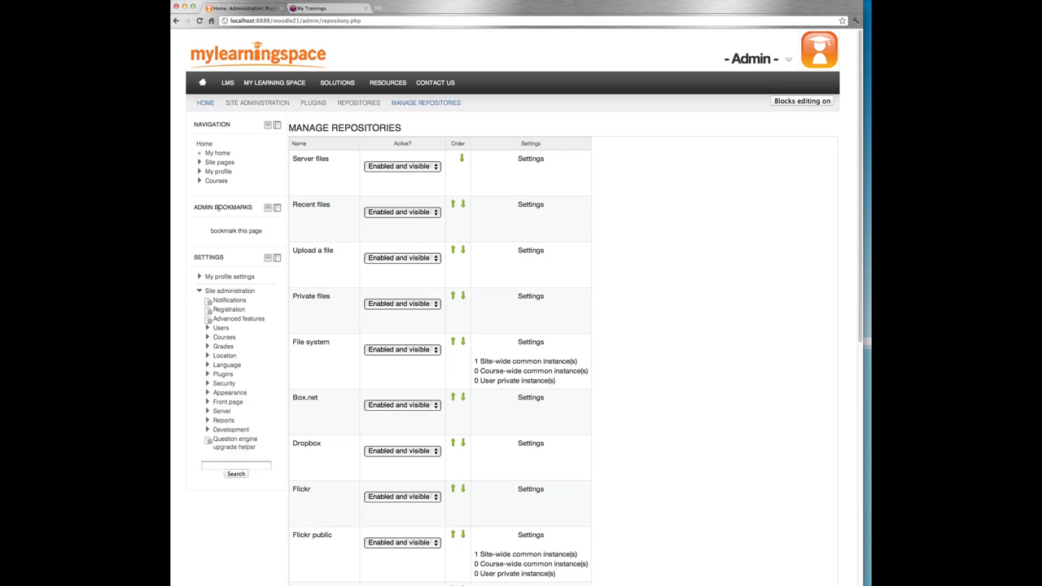
click(215, 181)
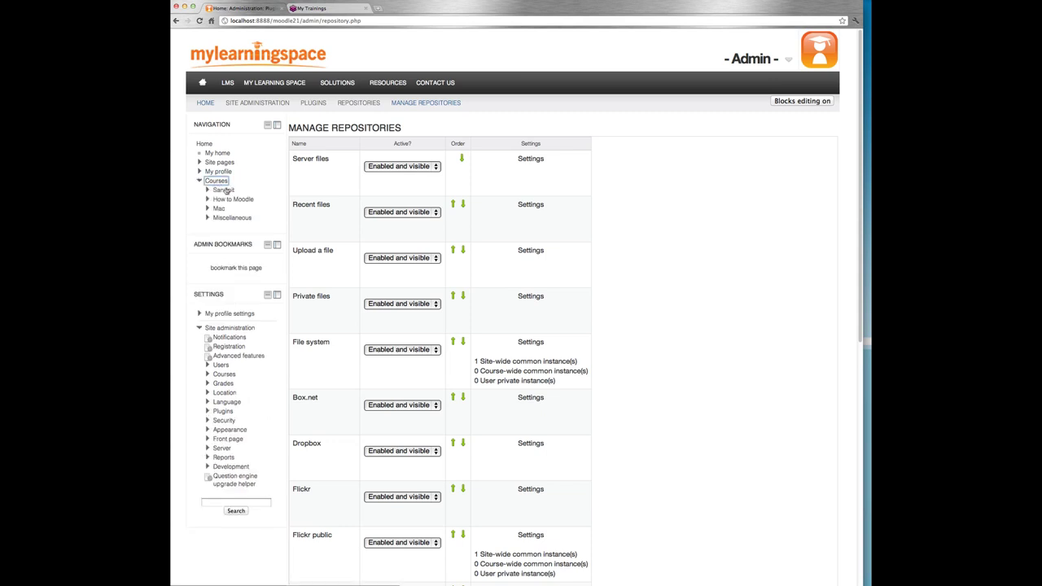
click(224, 189)
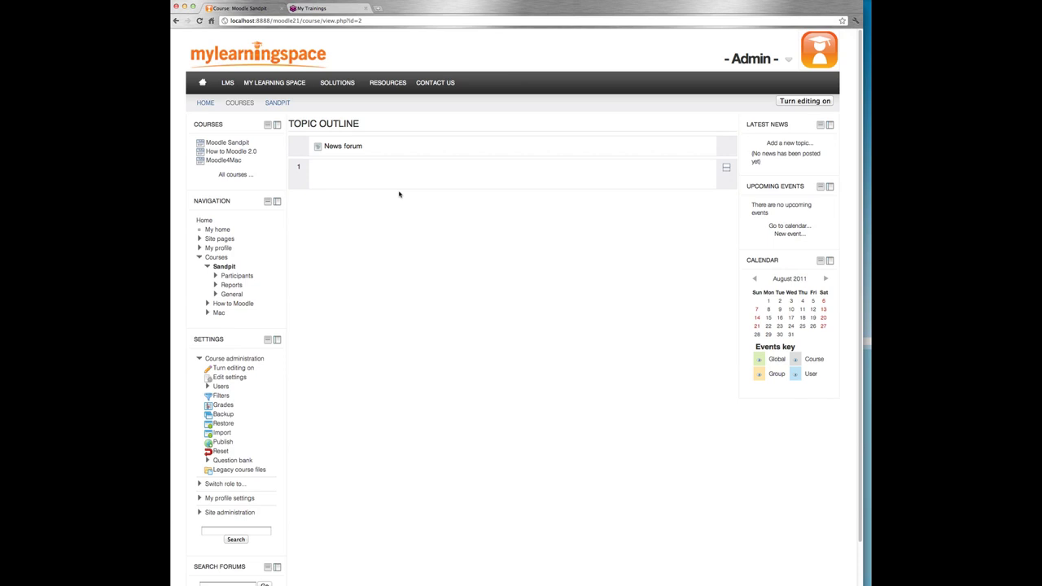
click(351, 148)
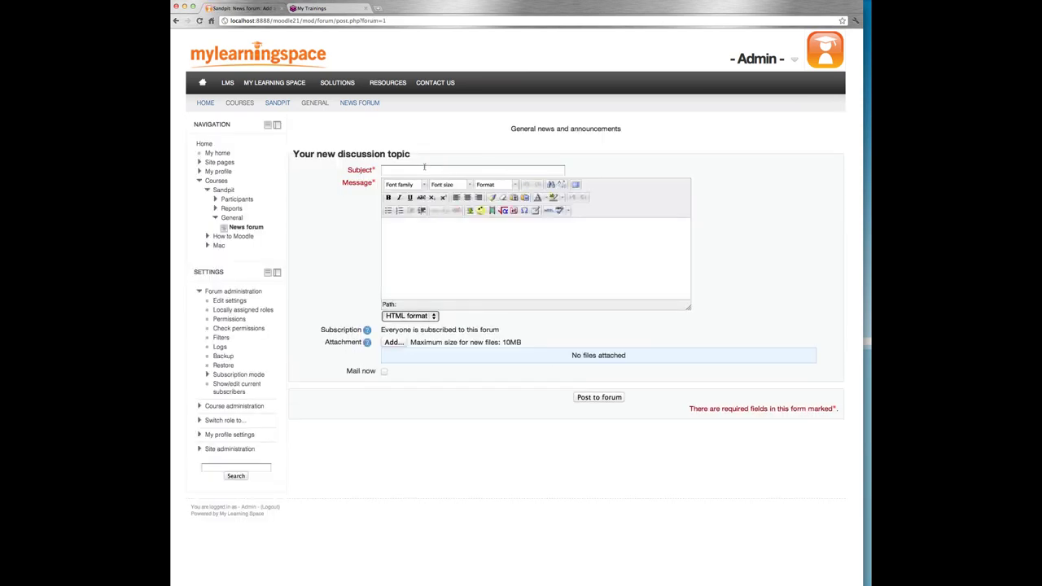
Enter 'Hello world' as the topic subject and 'Message' as its body.
click(422, 168)
text(Hello world)
key(Tab)
text(Message)
Open the Attachment file picker, centre it, and browse Server files, Recent files and Upload a file.
click(392, 342)
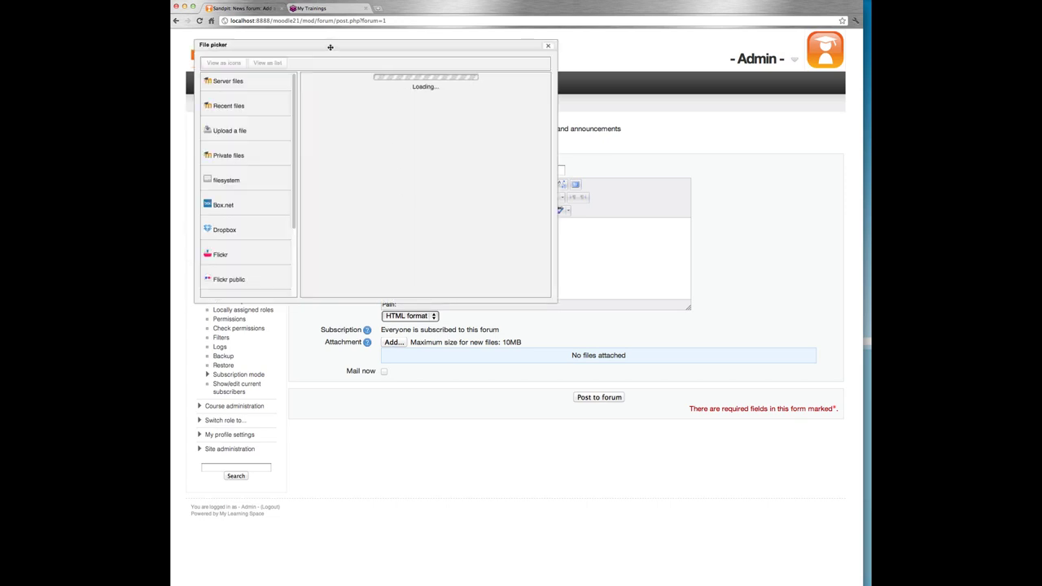
drag(328, 46, 471, 126)
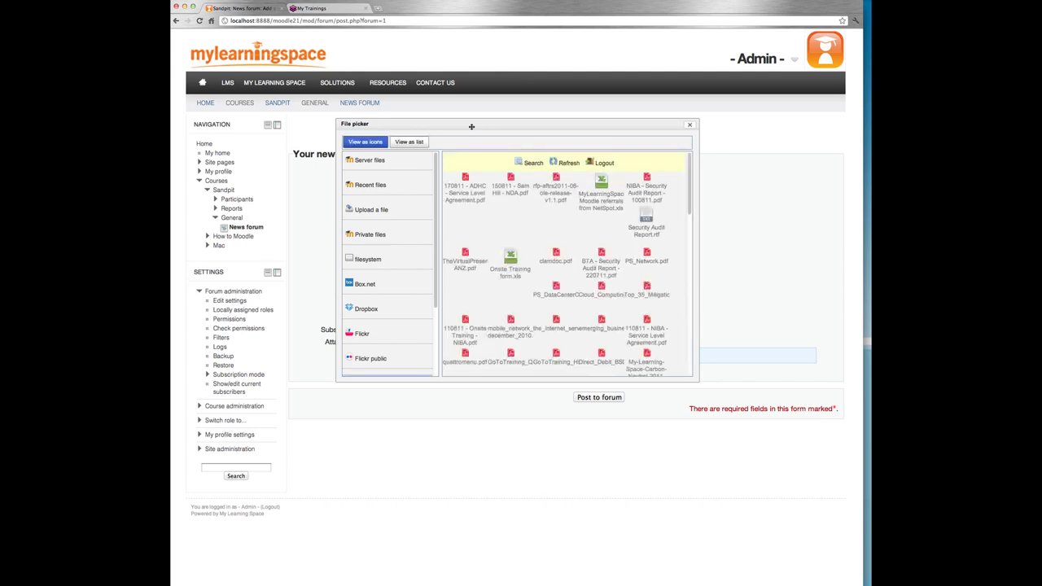
click(374, 161)
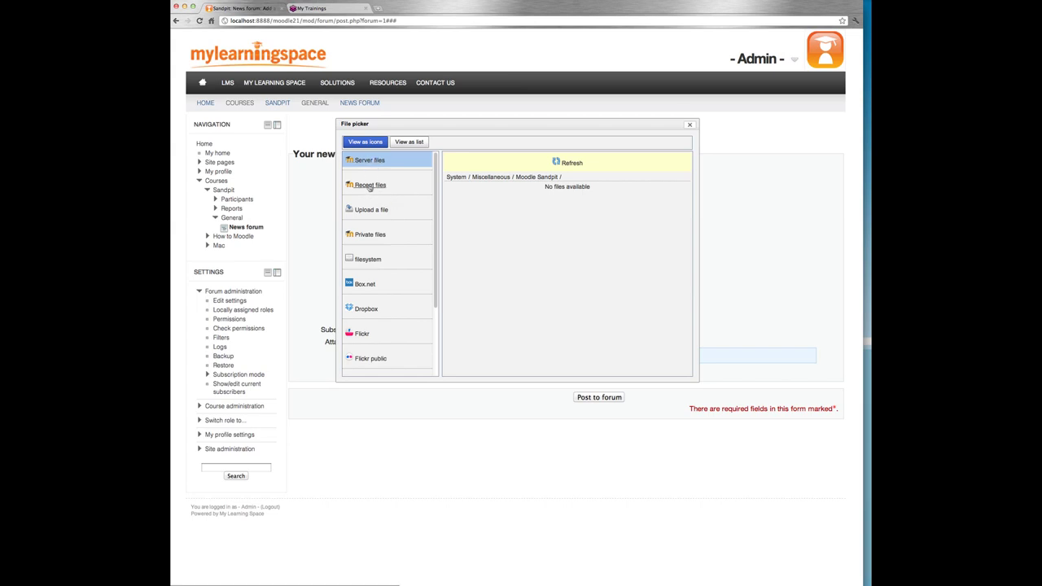
click(371, 185)
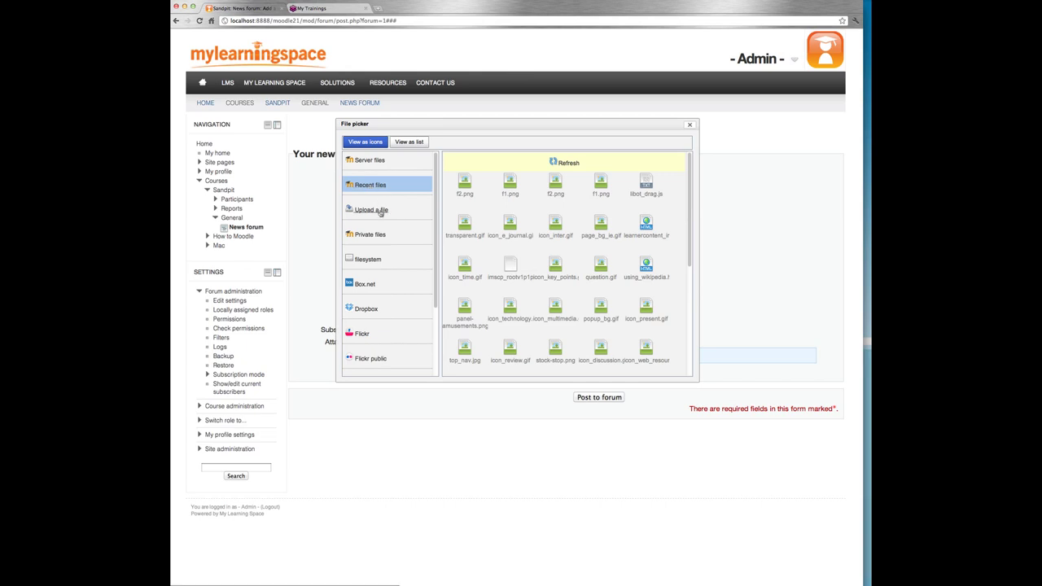
click(379, 211)
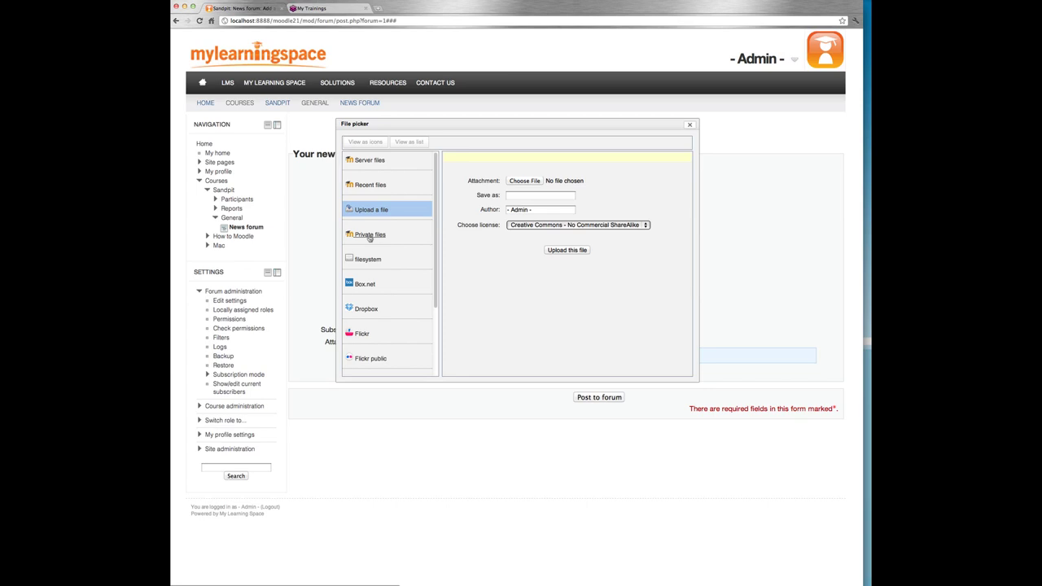
Check the empty Private files source, then scroll down and load Google Docs.
click(369, 235)
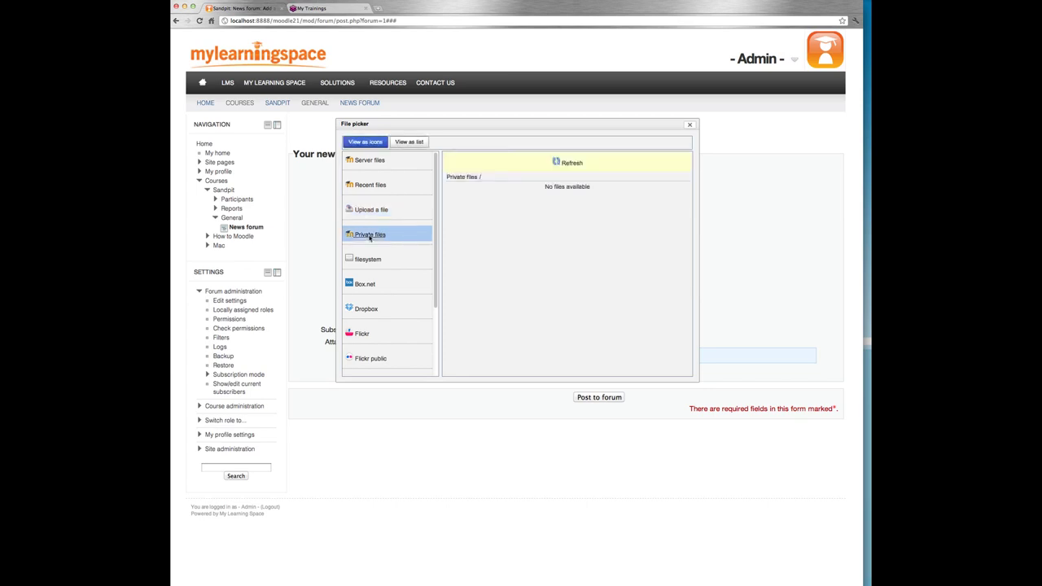
scroll(370, 238, down, 2)
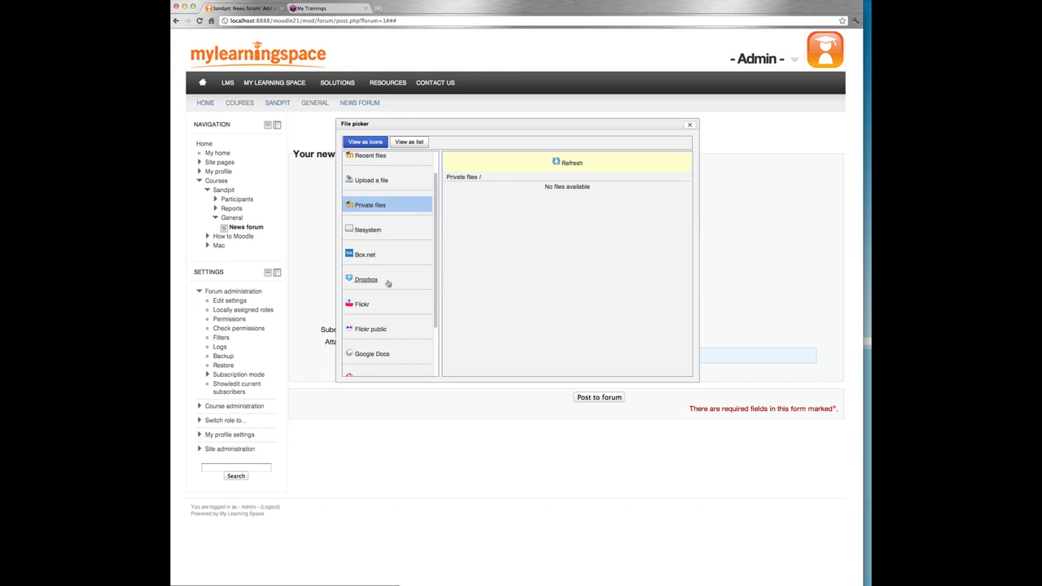
scroll(402, 292, down, 1)
scroll(402, 291, down, 2)
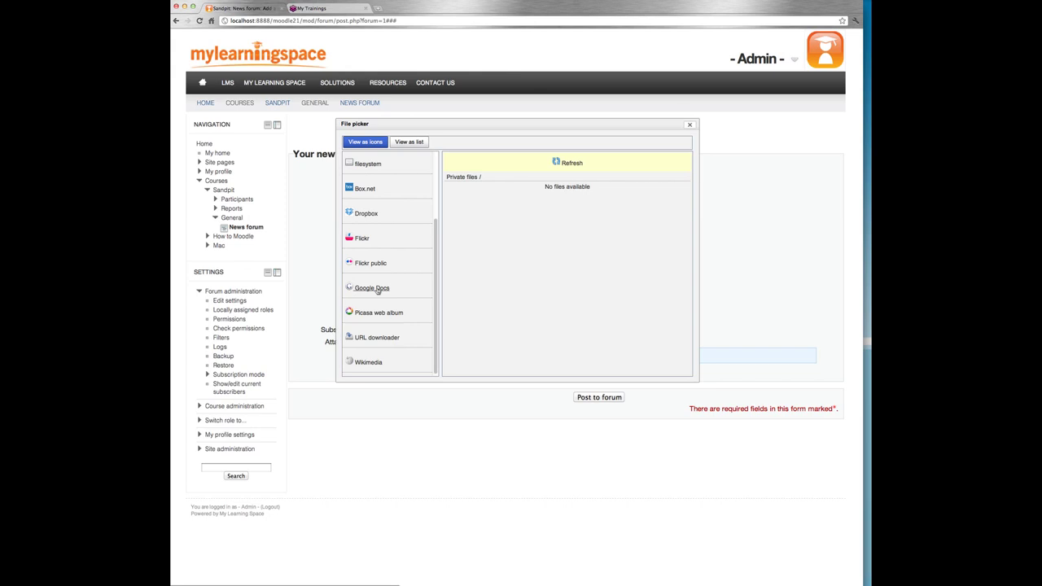
click(378, 289)
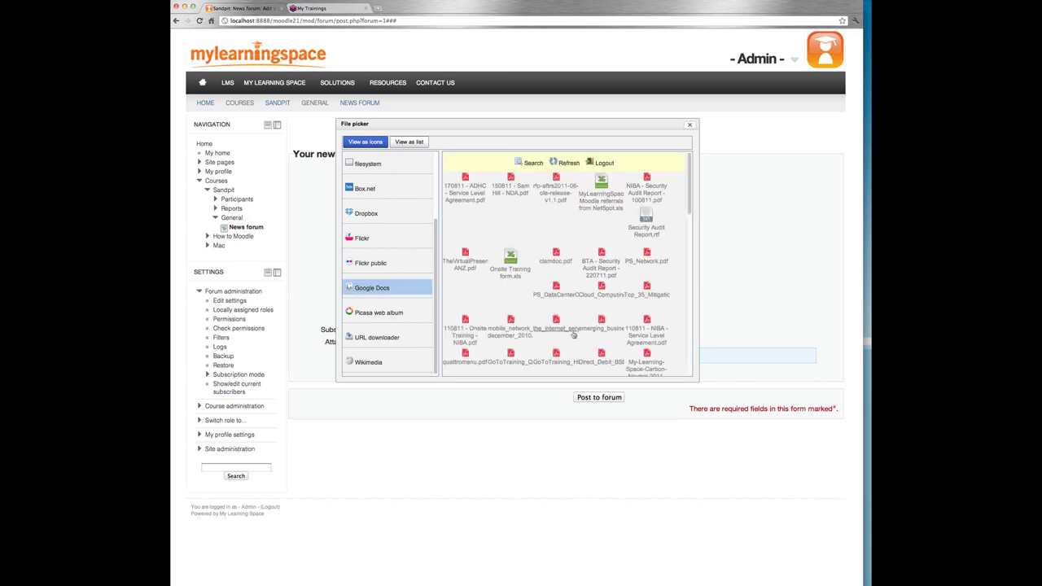
Attach PS_Network.pdf from Google Docs under the CC No Commercial ShareAlike licence.
click(647, 261)
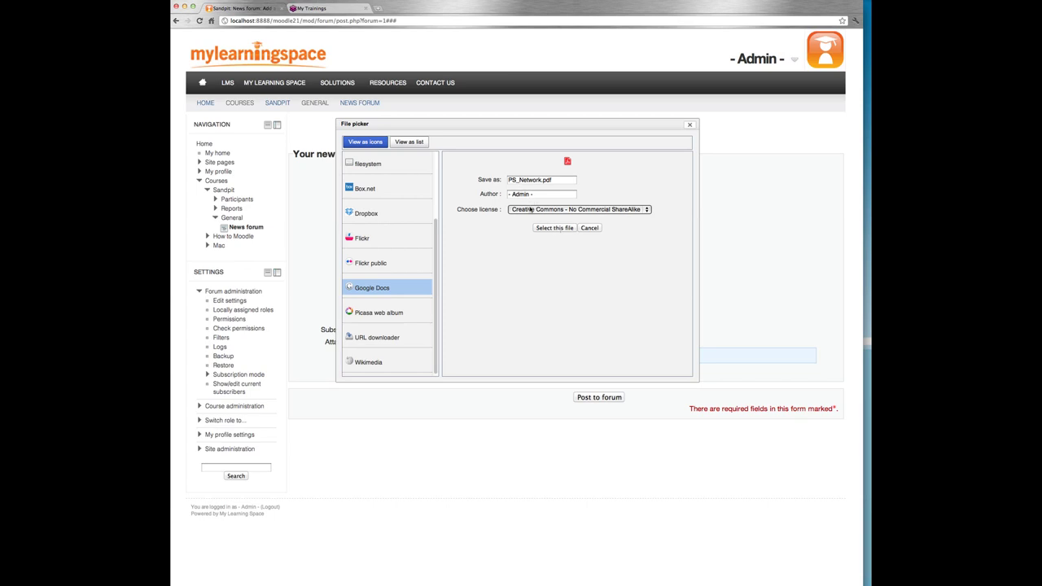
click(532, 211)
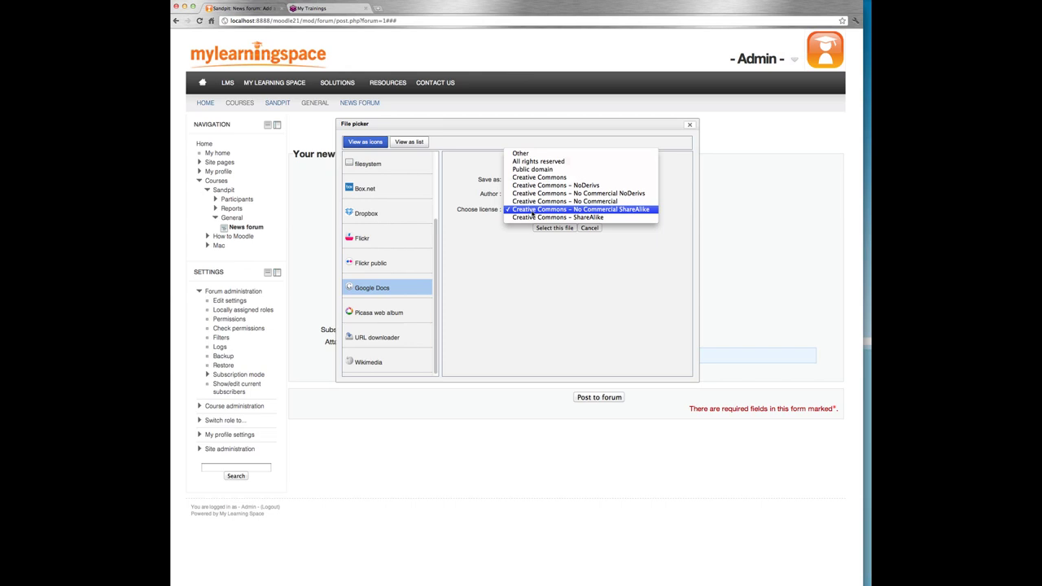
click(532, 210)
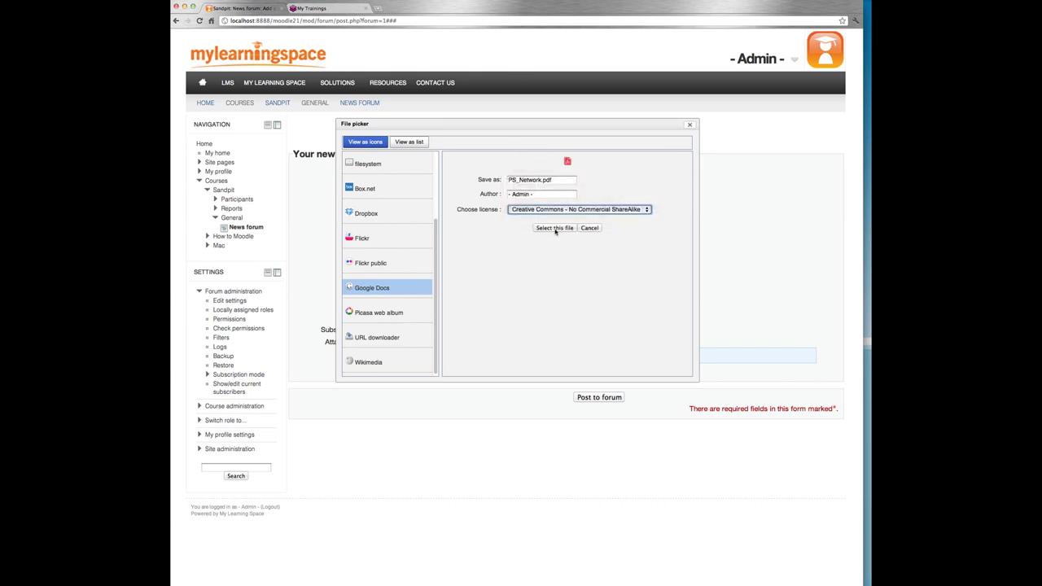
click(554, 228)
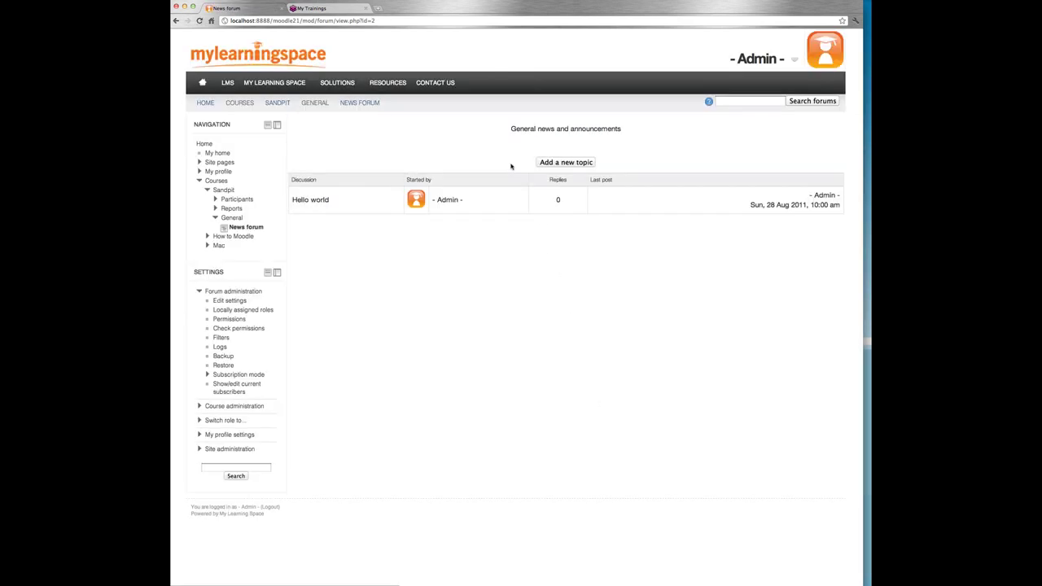
View the Hello world post with its PS_Network.pdf attachment, then return to Sandpit.
click(312, 200)
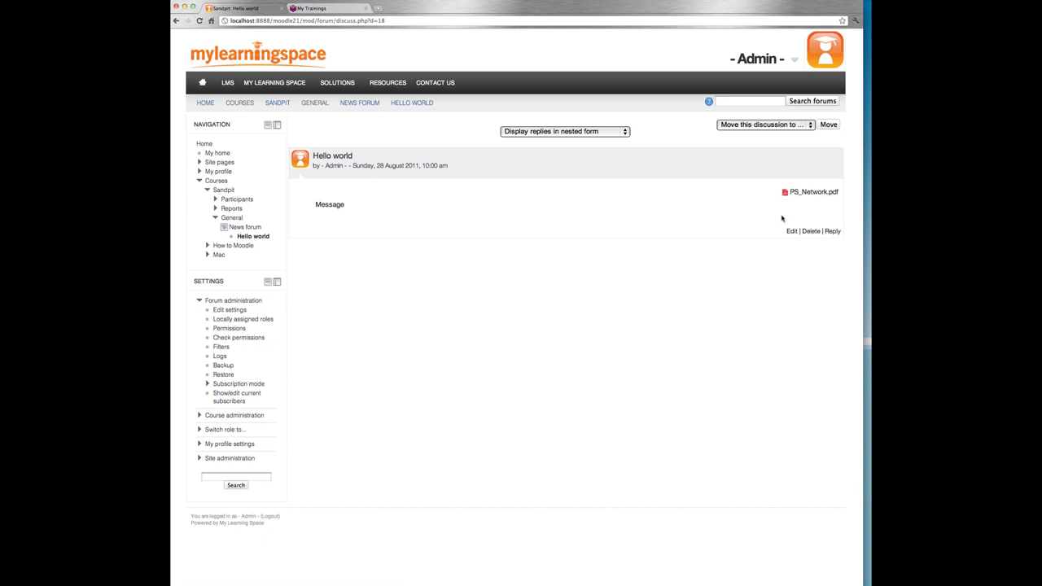
click(270, 102)
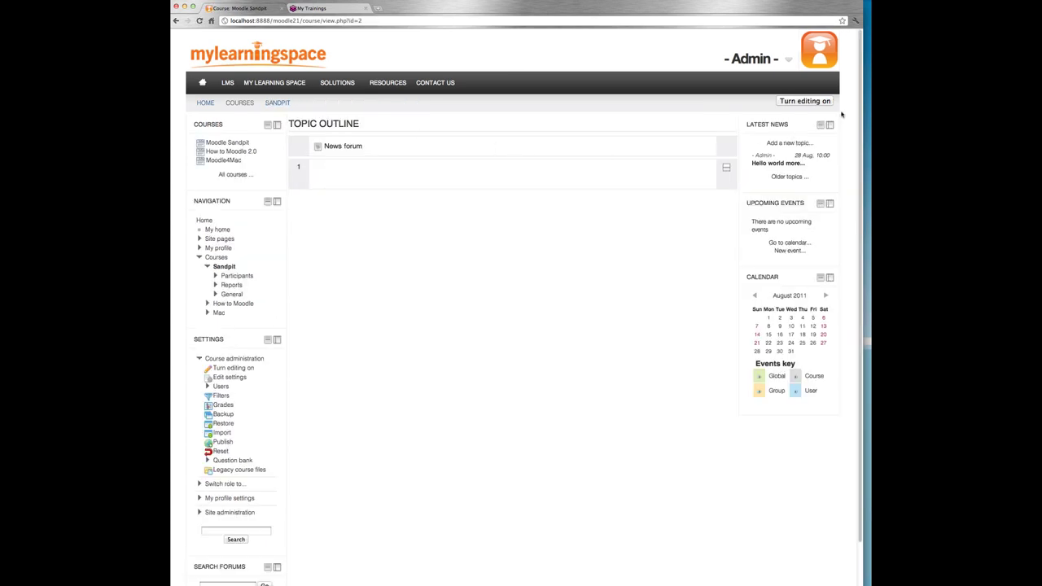
Turn editing on in Sandpit and choose Page from the Add a resource list.
click(800, 102)
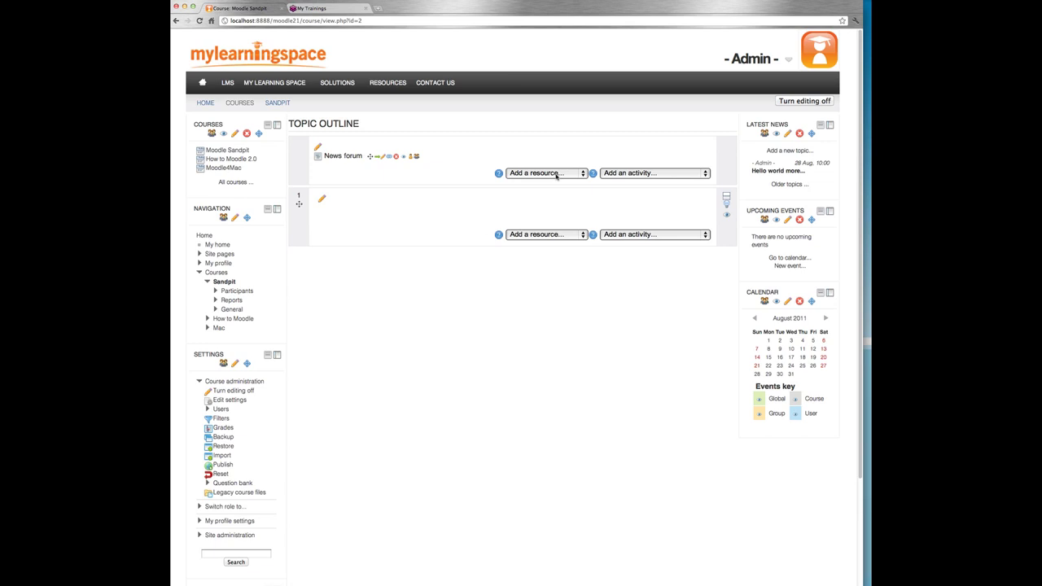
click(557, 173)
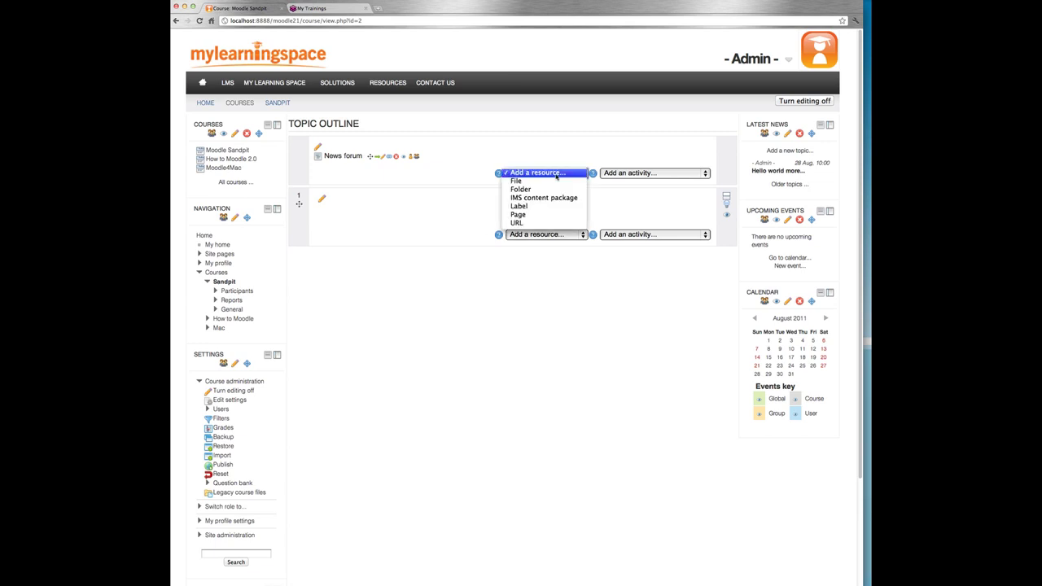
click(524, 216)
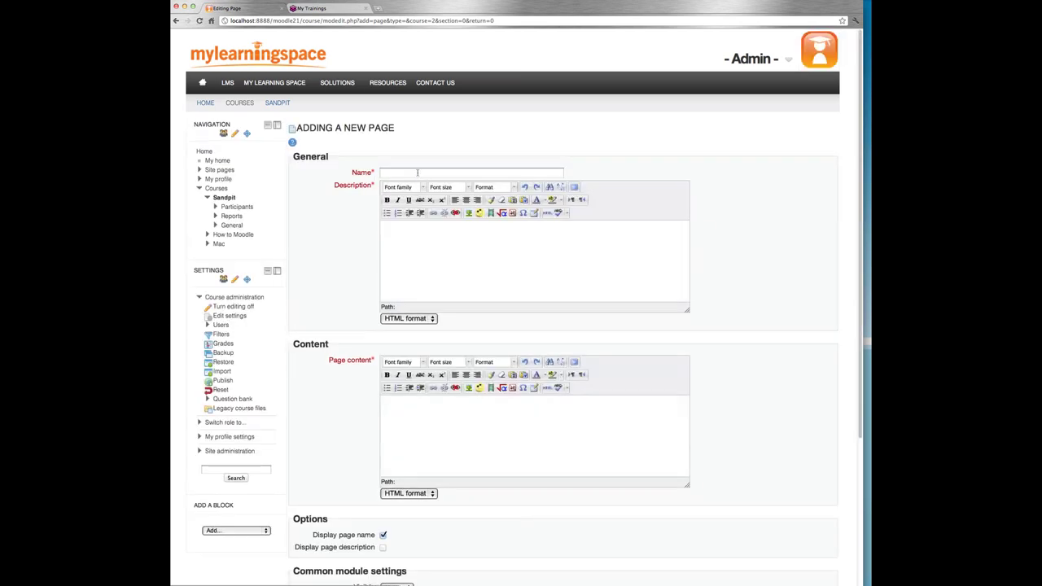
Name the new page 'Page' and give it the description 'Description'.
click(448, 174)
text(Page)
key(Tab)
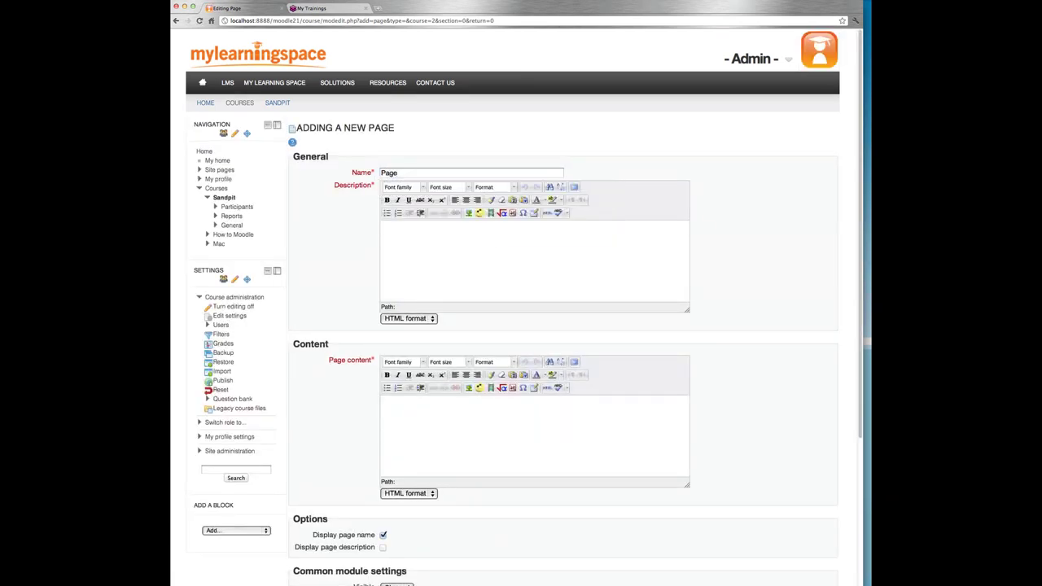
text(Description)
Enter 'Page content' as the page content, then bring up image insertion.
scroll(521, 326, down, 3)
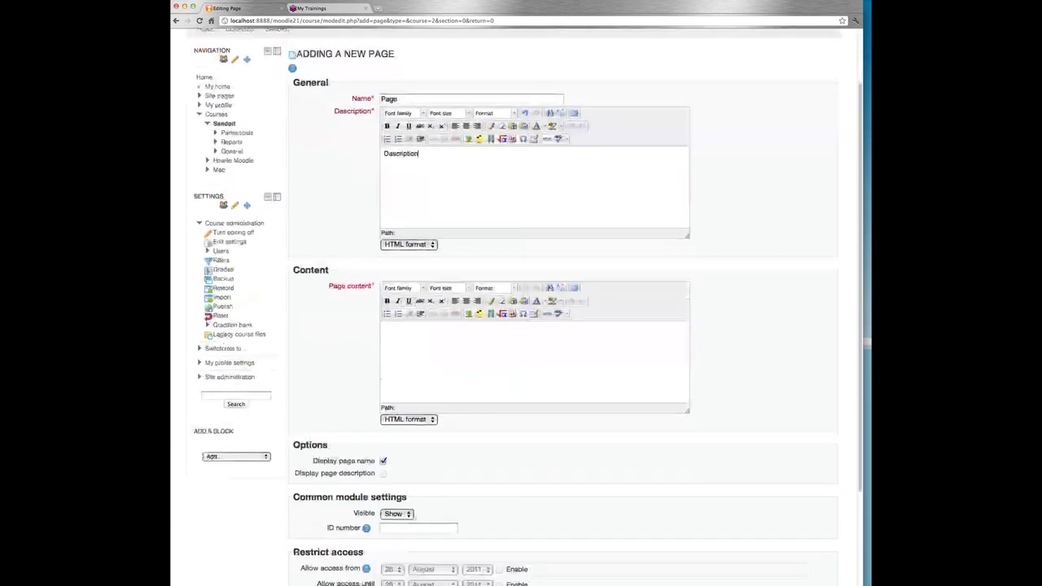
click(411, 351)
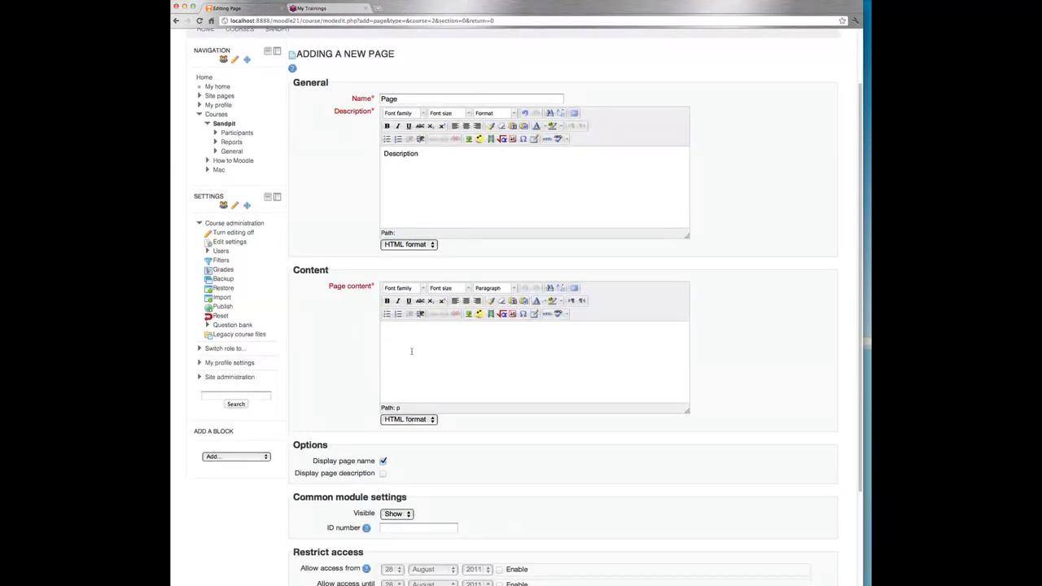
text(Page content)
key(Return)
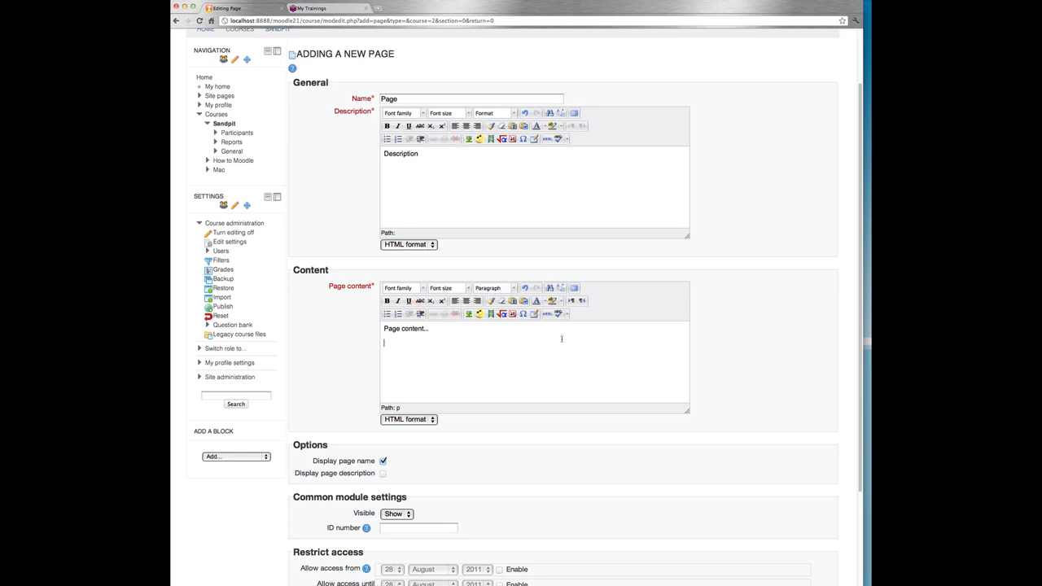
click(468, 314)
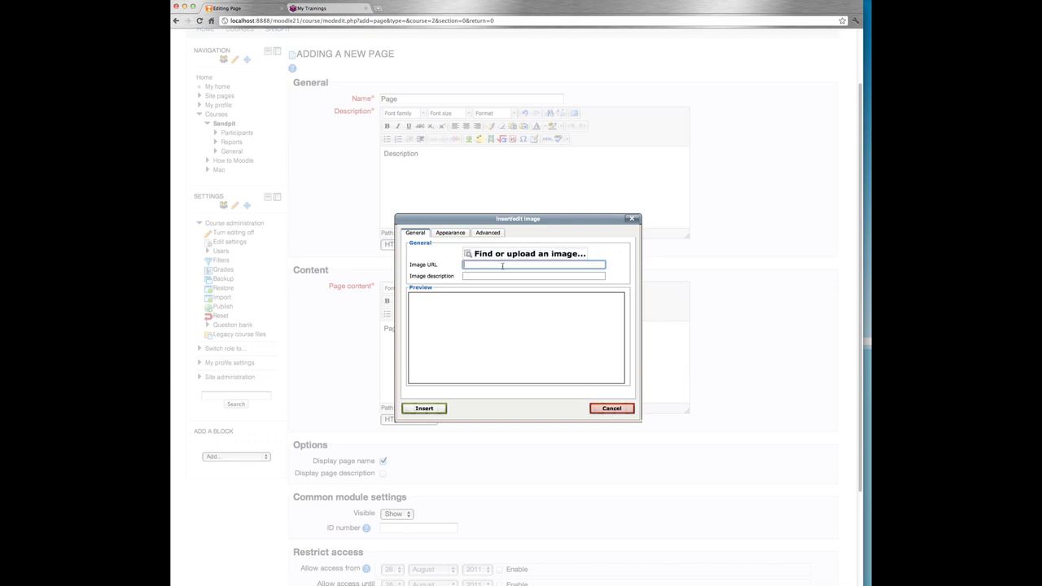
Open the image file picker and move it down into full view.
click(531, 253)
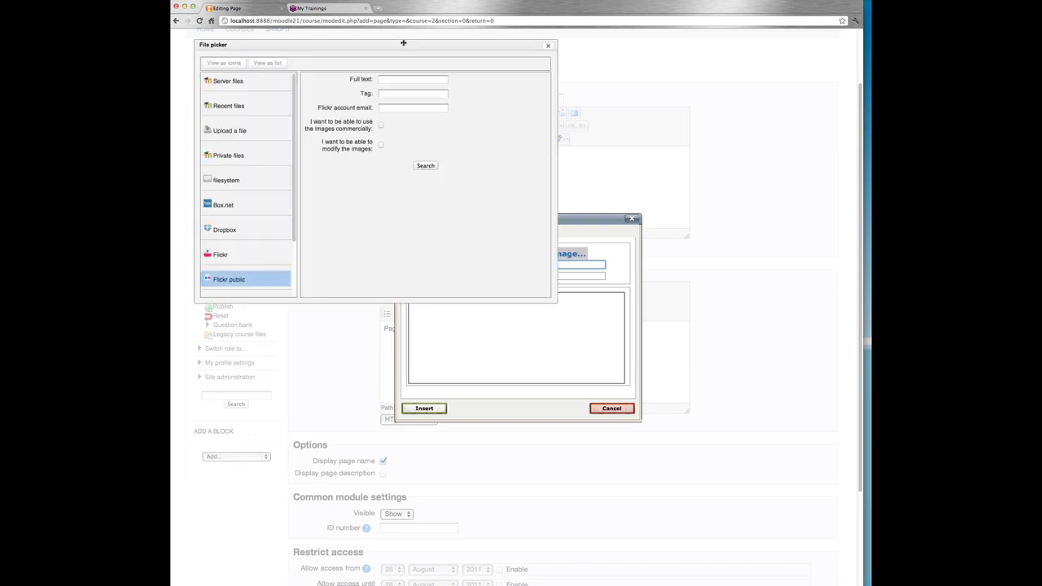
drag(403, 42, 543, 167)
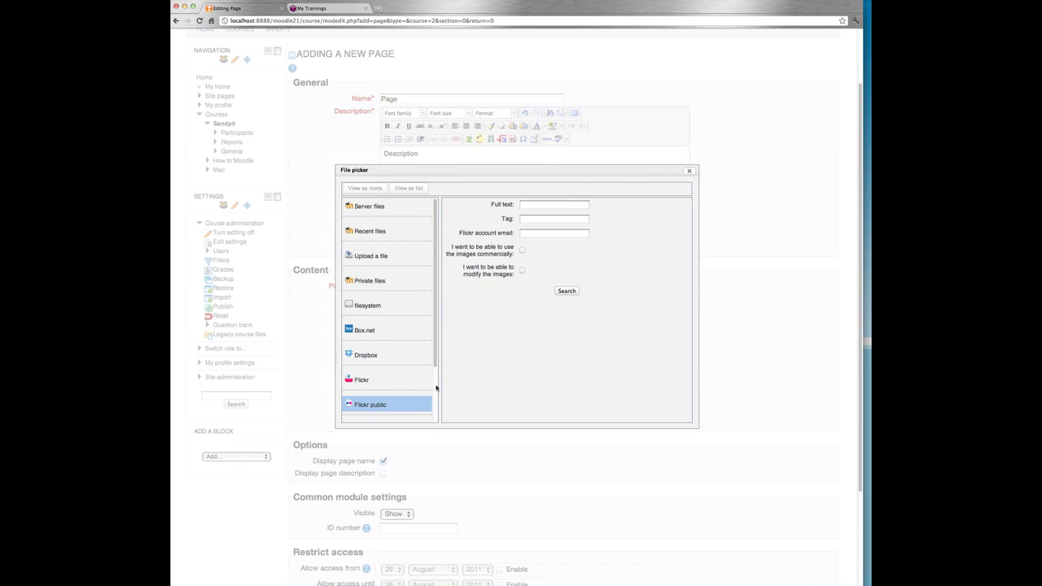
scroll(435, 388, down, 3)
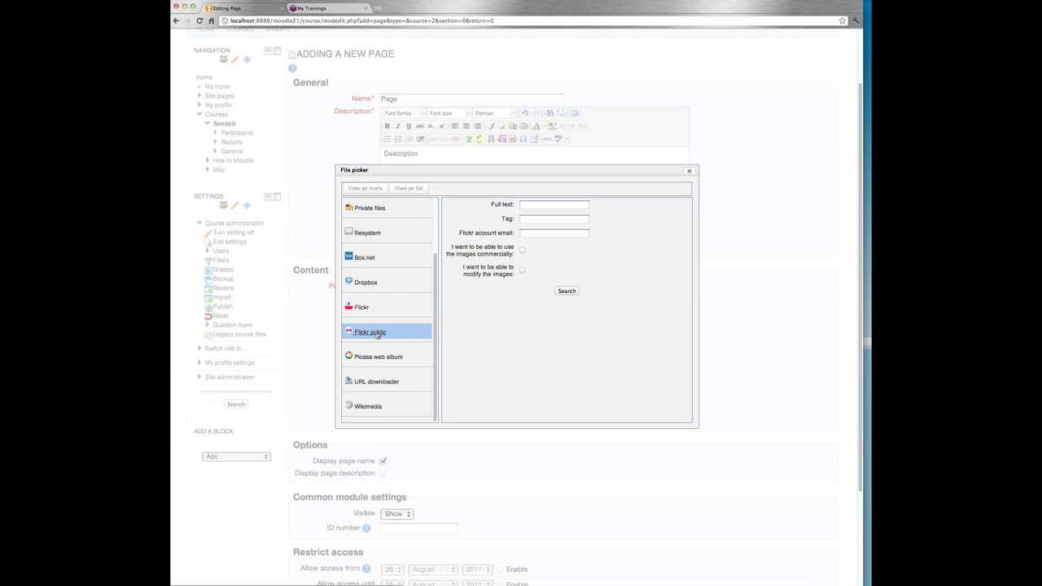
Search Flickr public for golf and pick the Divi Village Golf & Beach photo.
click(376, 334)
click(527, 206)
text(golf)
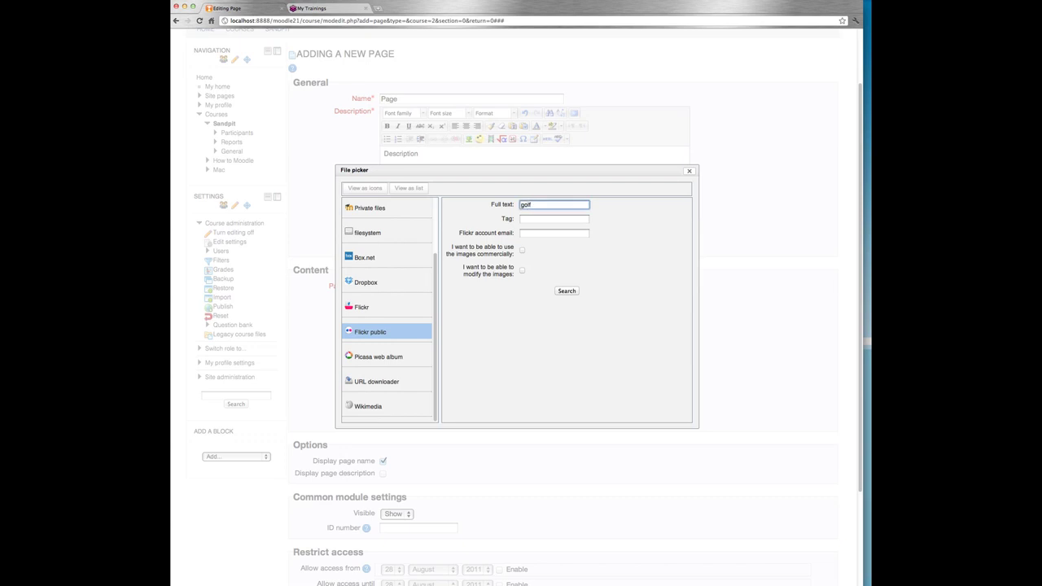
key(Return)
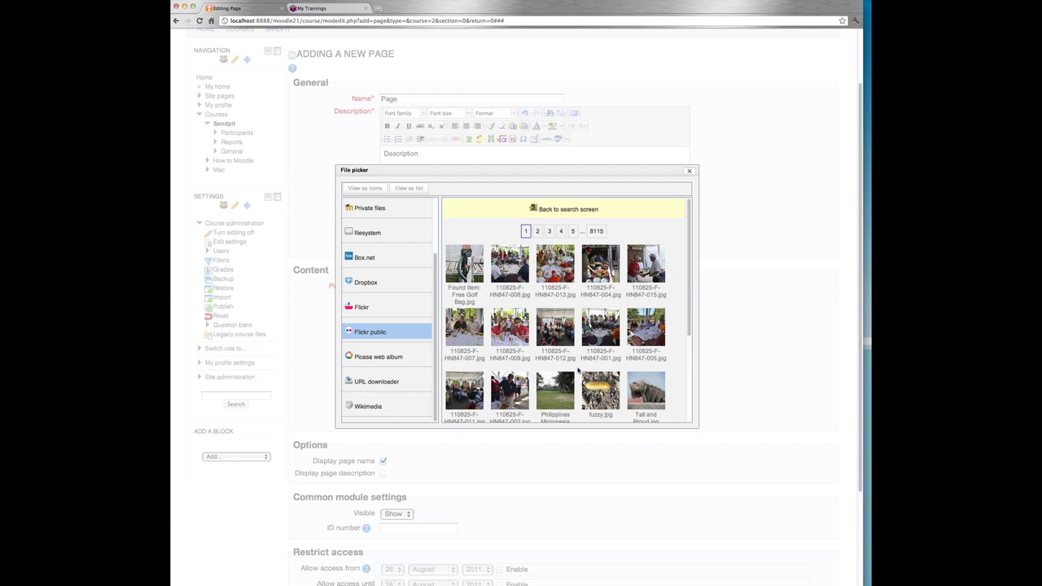
scroll(579, 371, down, 5)
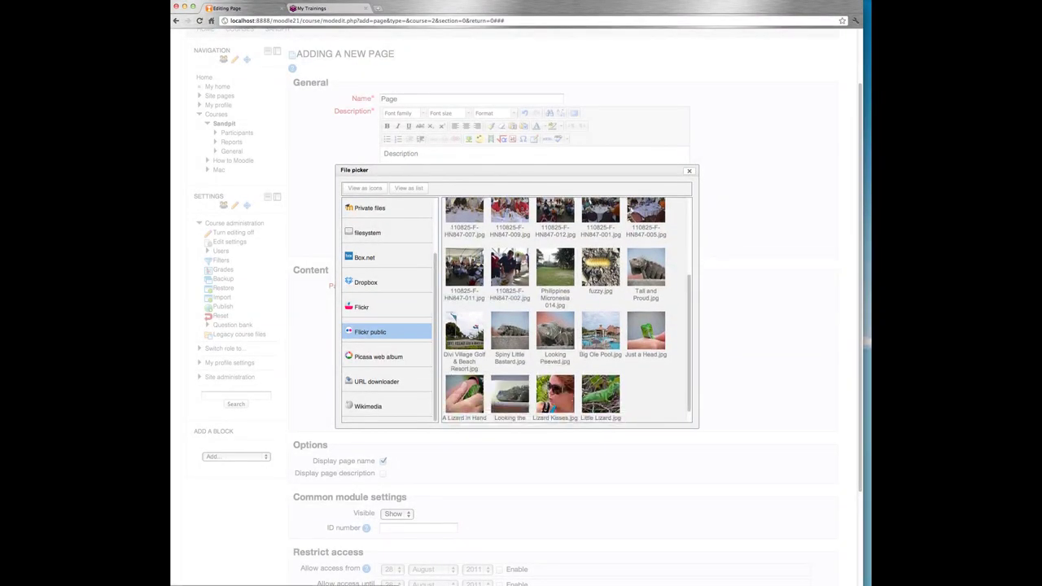
click(469, 332)
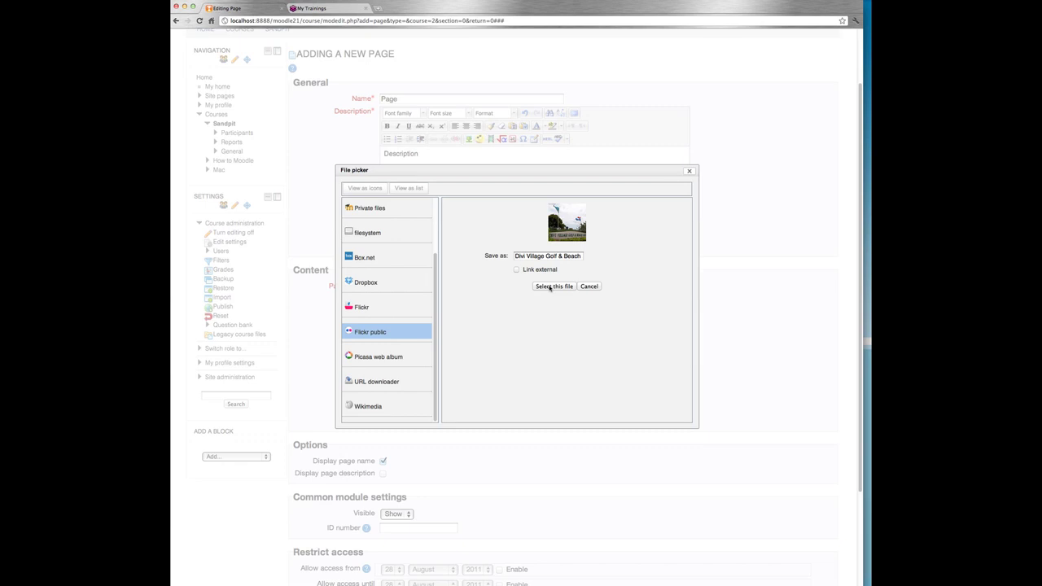
Select the Divi Village photo and insert it without a description.
click(552, 286)
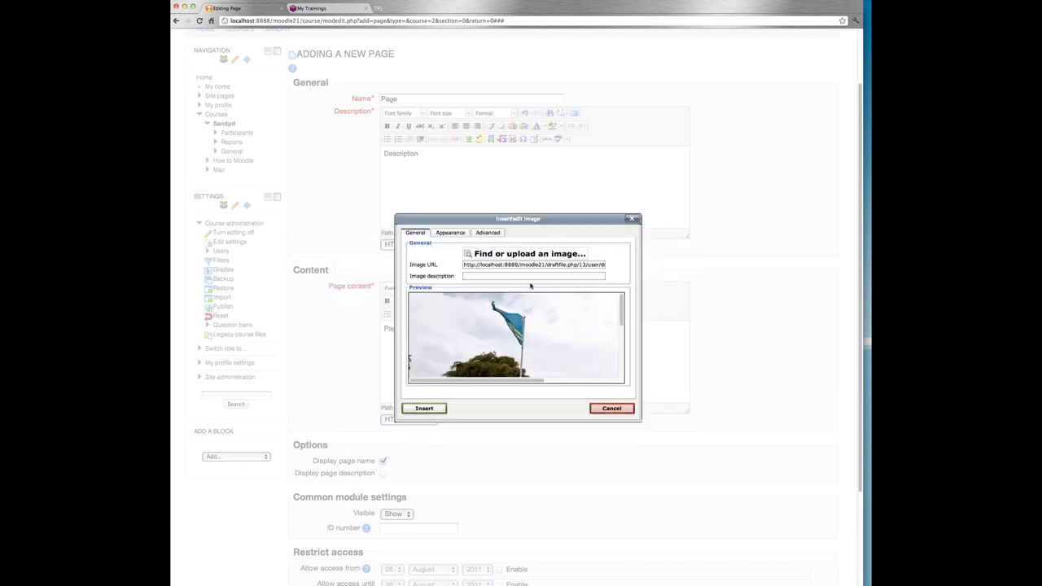
click(452, 235)
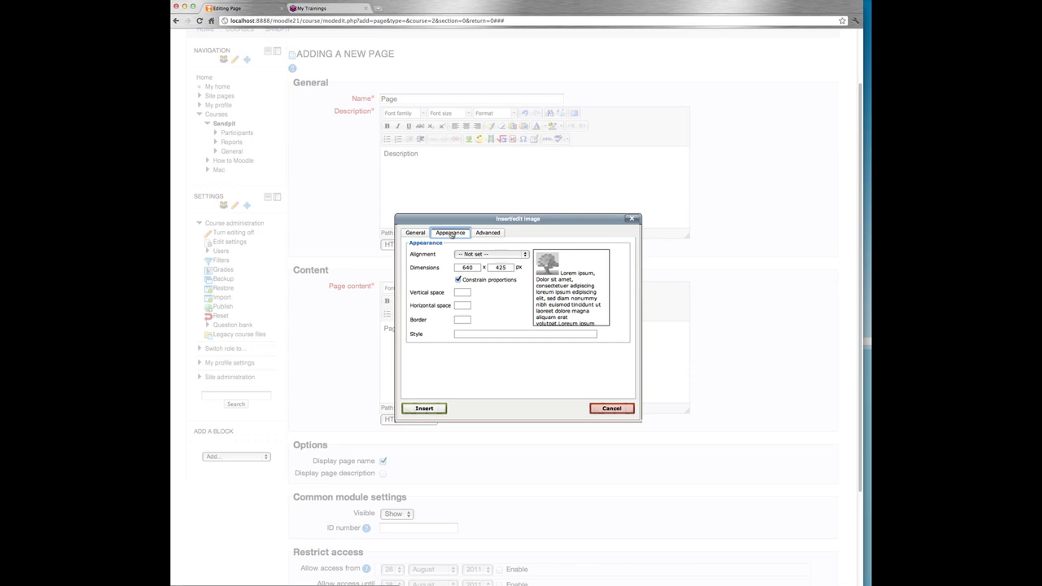
click(424, 409)
click(488, 332)
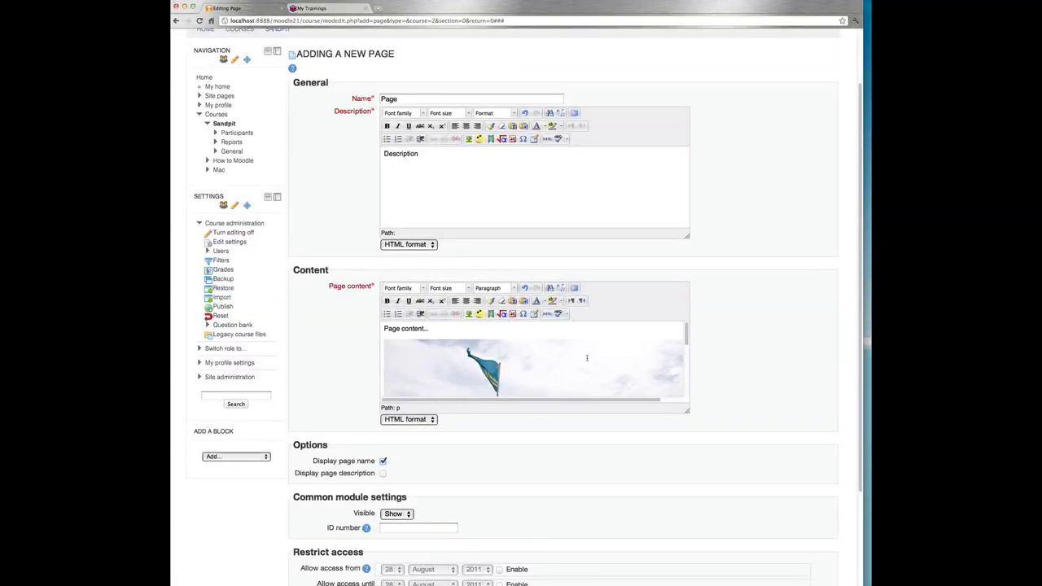
Save and display the page, showing its text and the Divi Village Golf & Beach photo.
scroll(618, 407, down, 1)
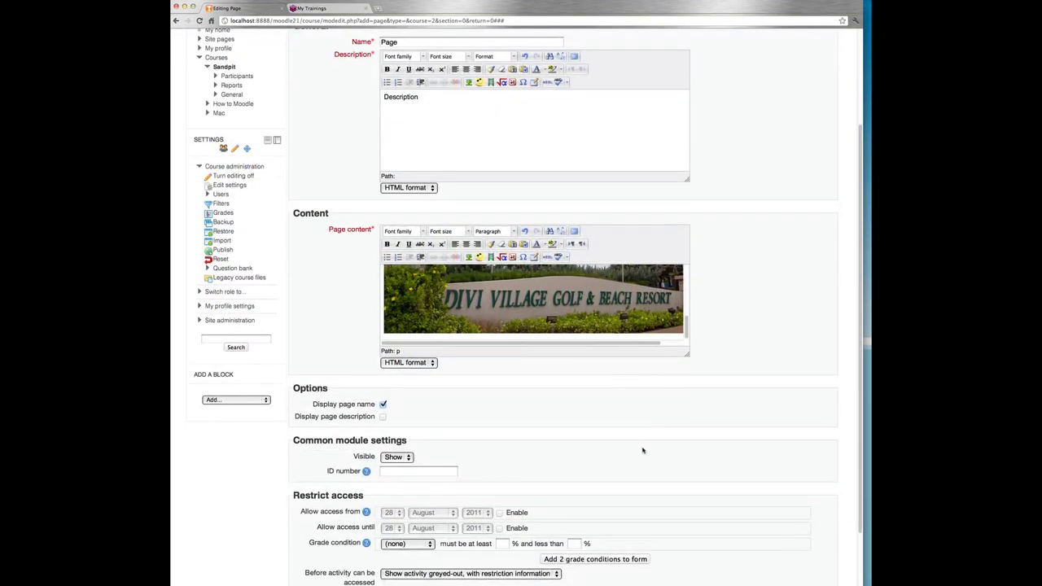
scroll(643, 450, down, 1)
click(433, 527)
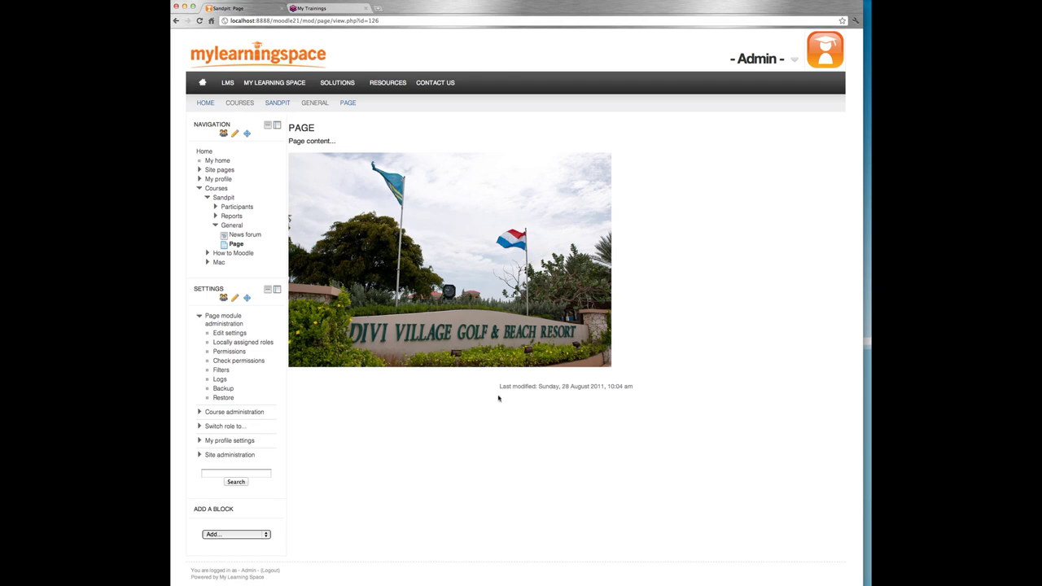
drag(499, 386, 632, 386)
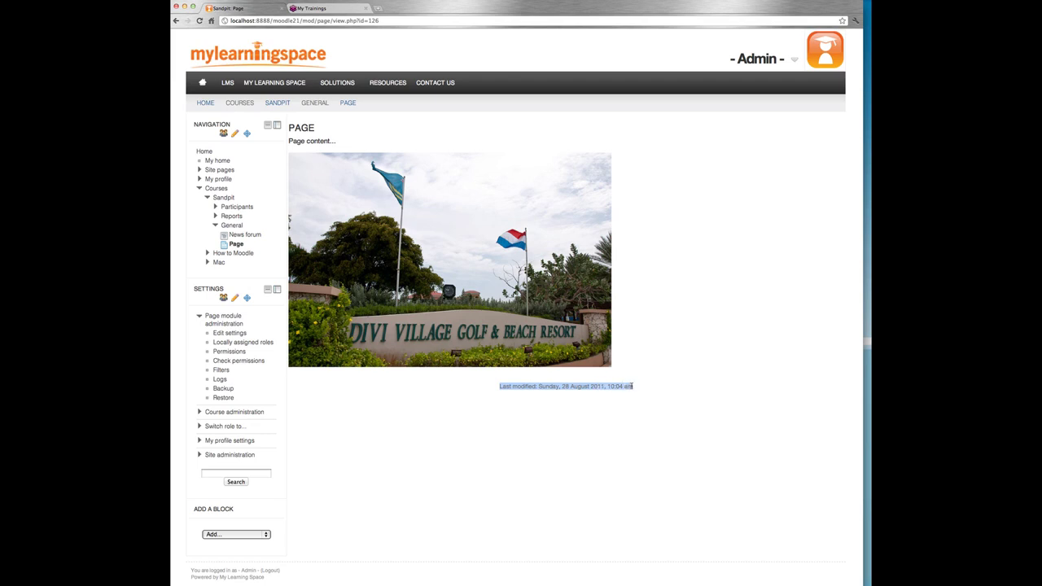
click(478, 409)
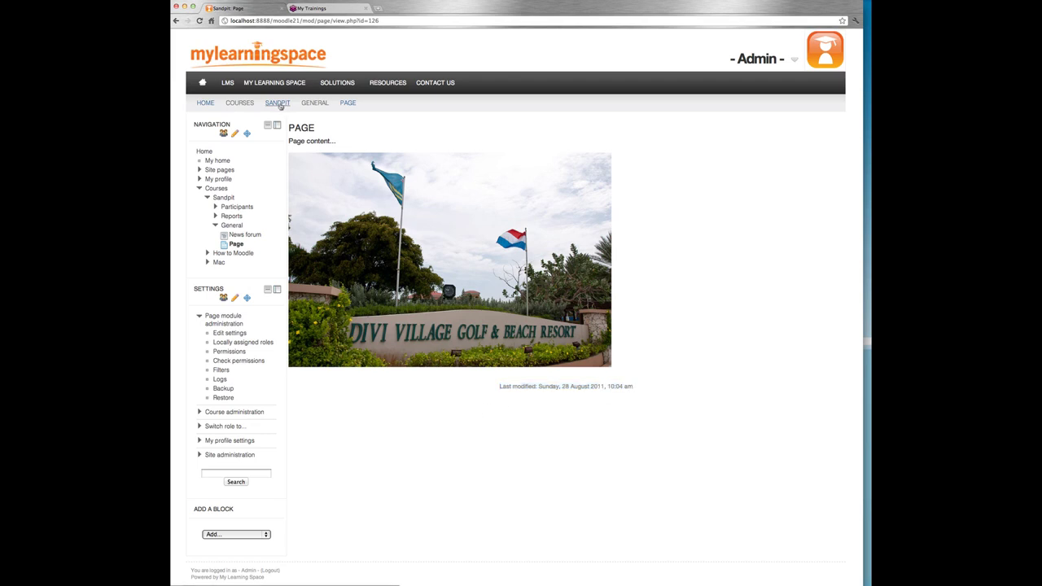
Return to the Sandpit course and choose to add a Glossary activity.
click(278, 104)
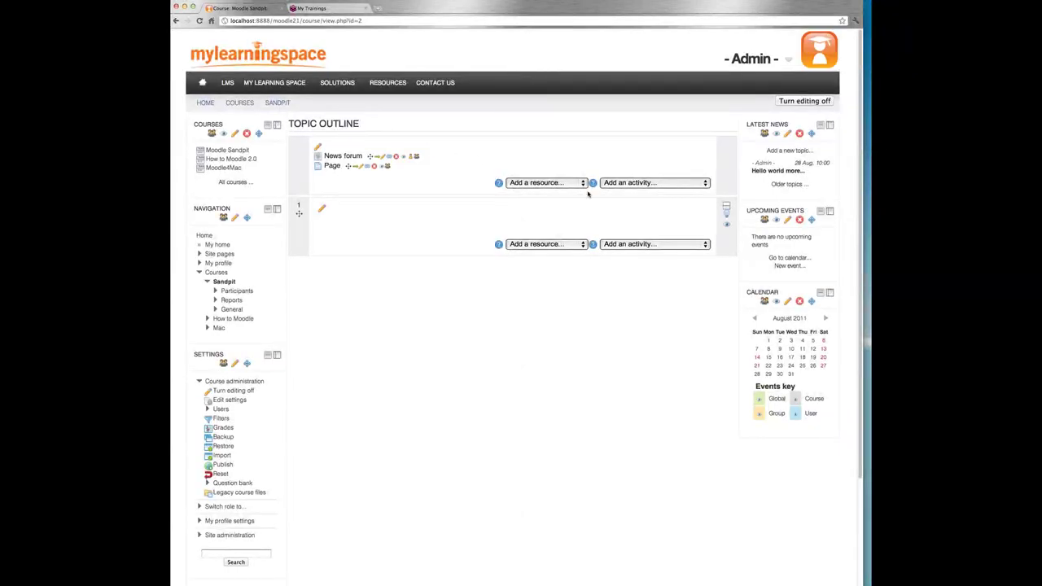
click(631, 184)
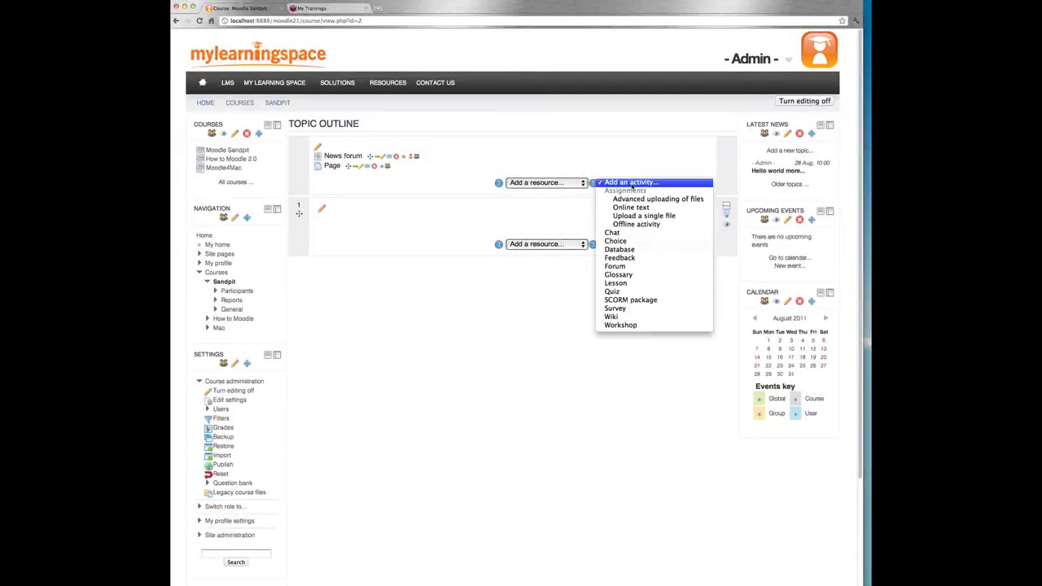
click(623, 275)
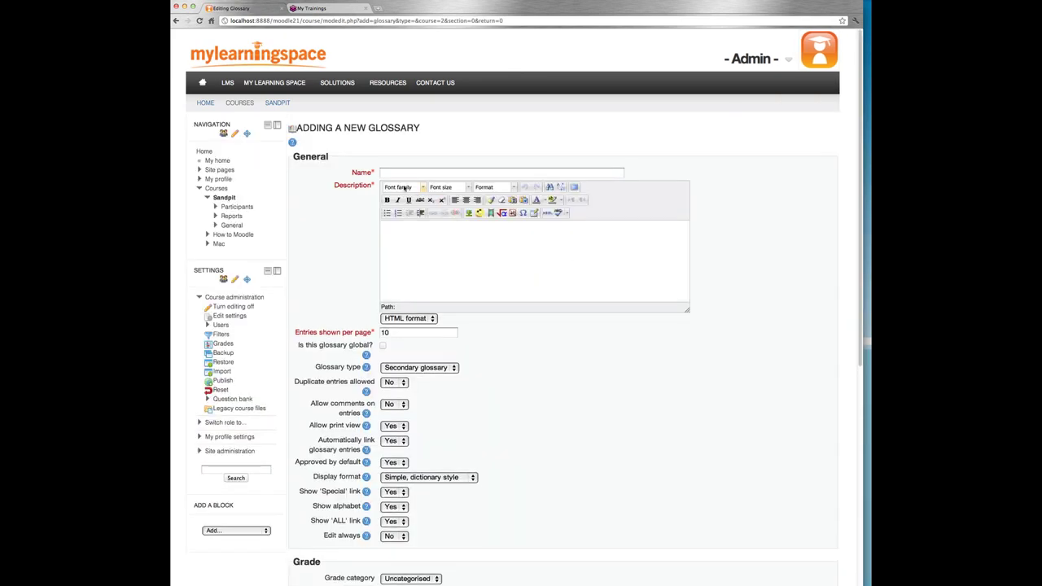
Name the glossary 'Glossary' with description 'Description', then save and display it.
click(389, 173)
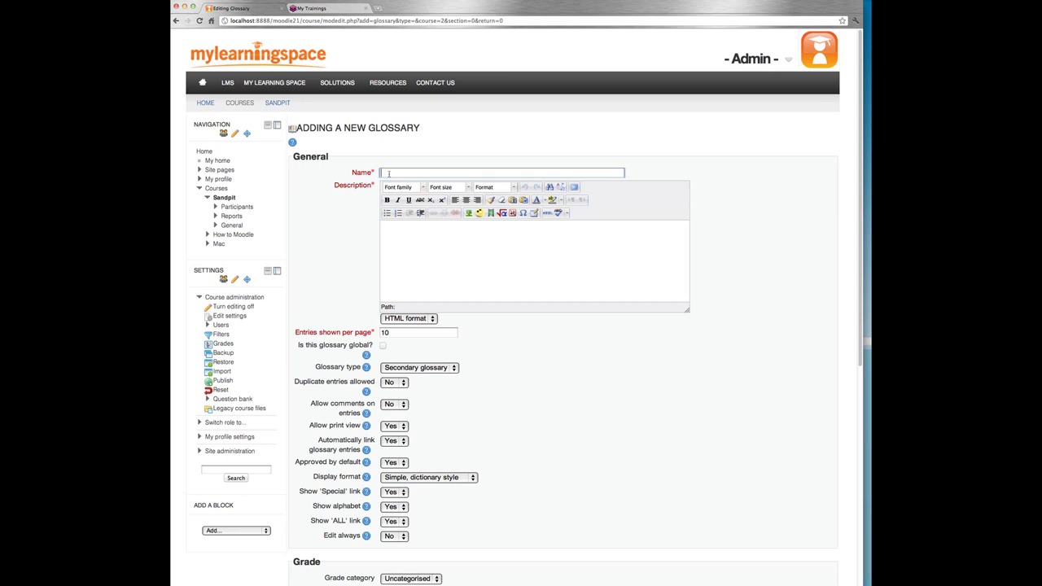
text(Gloss)
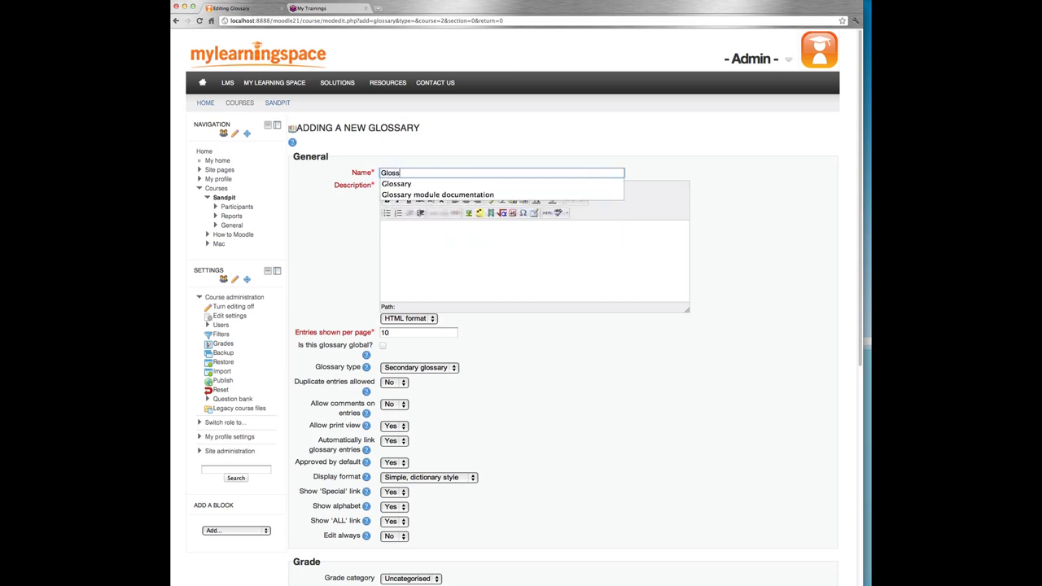
text(ary)
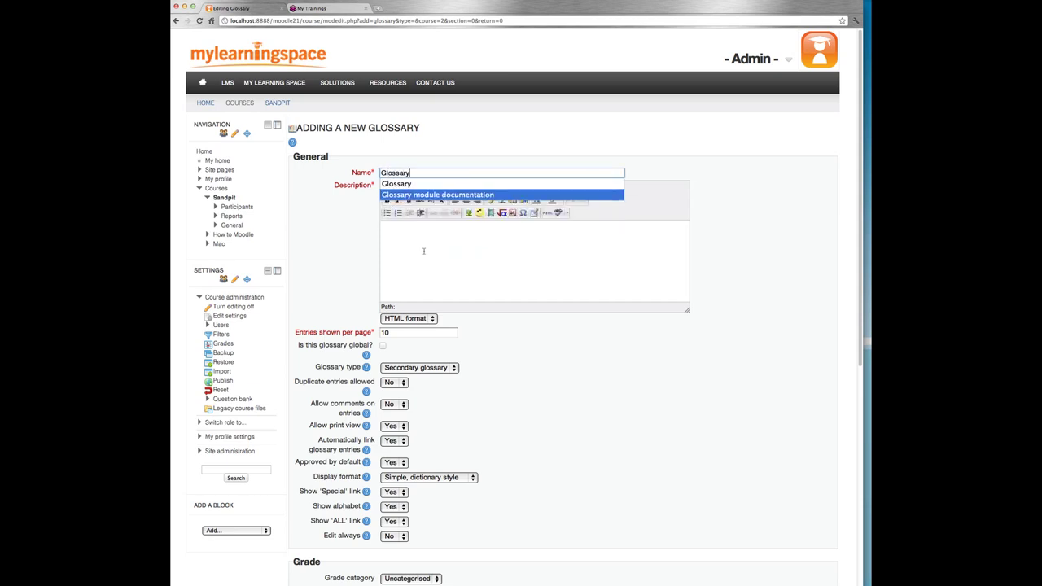
click(423, 254)
text(Dscriptio)
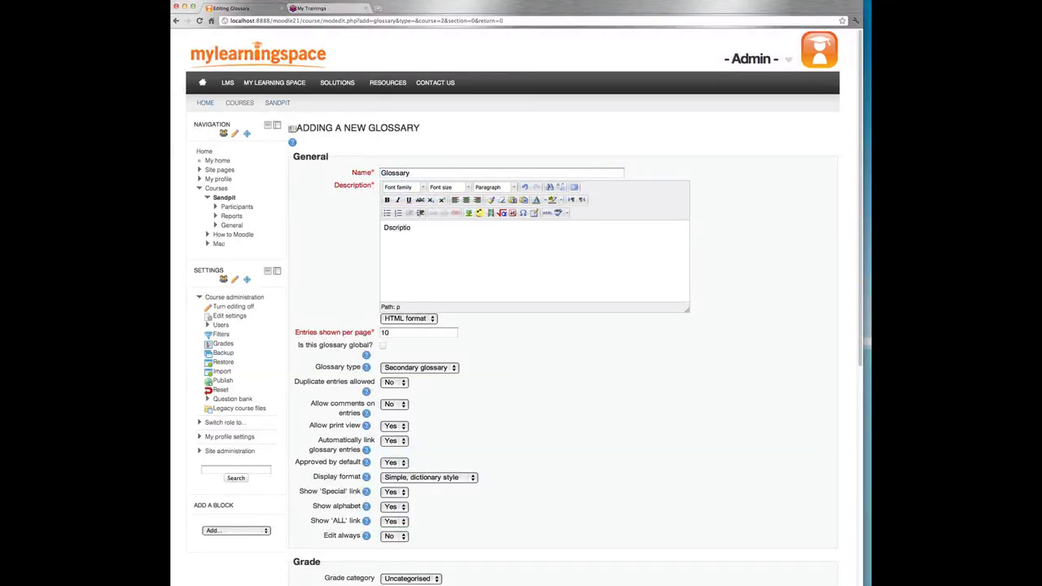
text(n)
click(389, 228)
text(e)
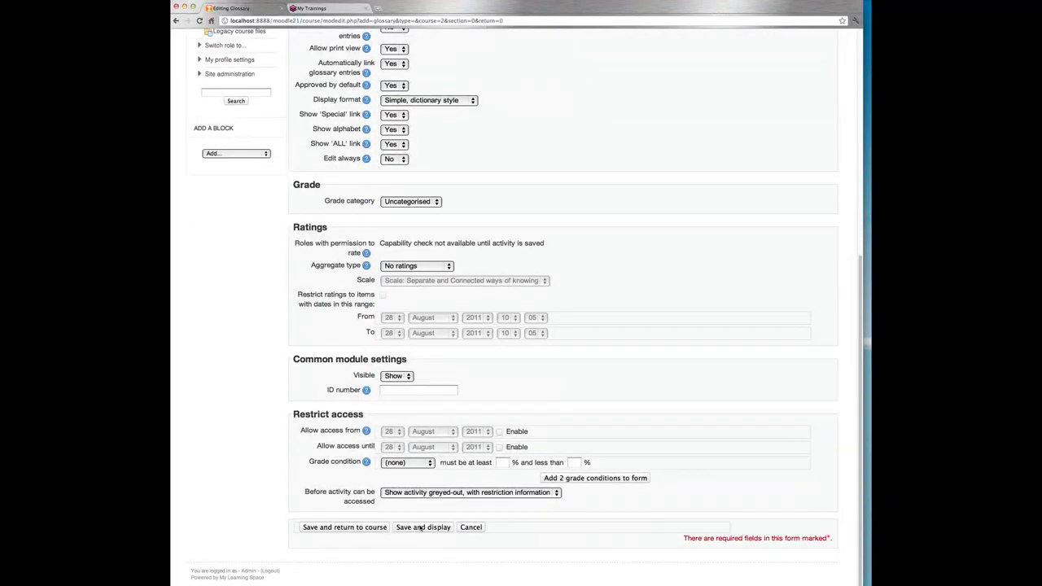
click(421, 528)
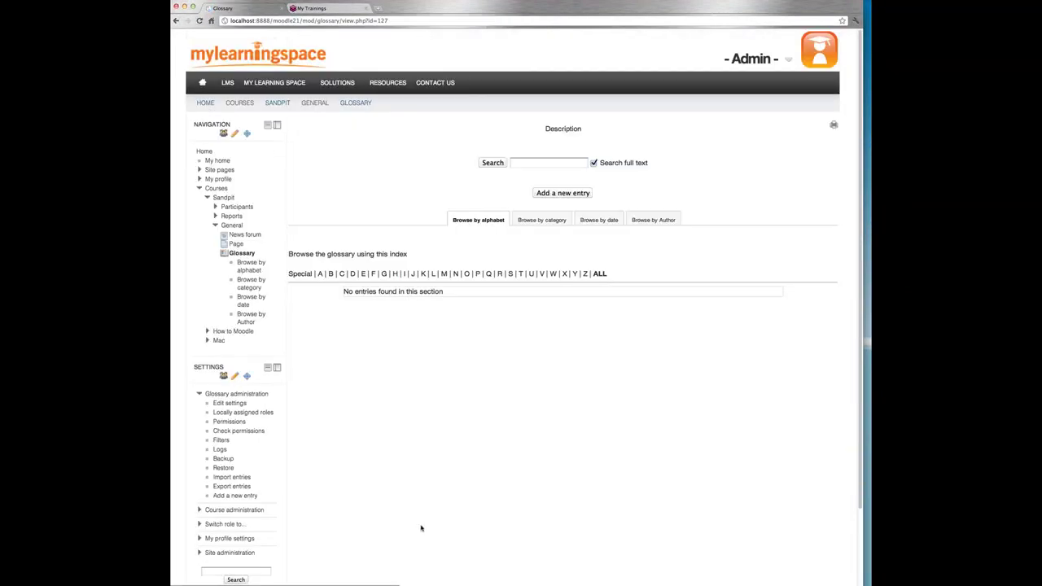
Add entry 'Repositories' defined as 'Moodle 2.0 plugin to share content and media from third party sites.'.
click(567, 193)
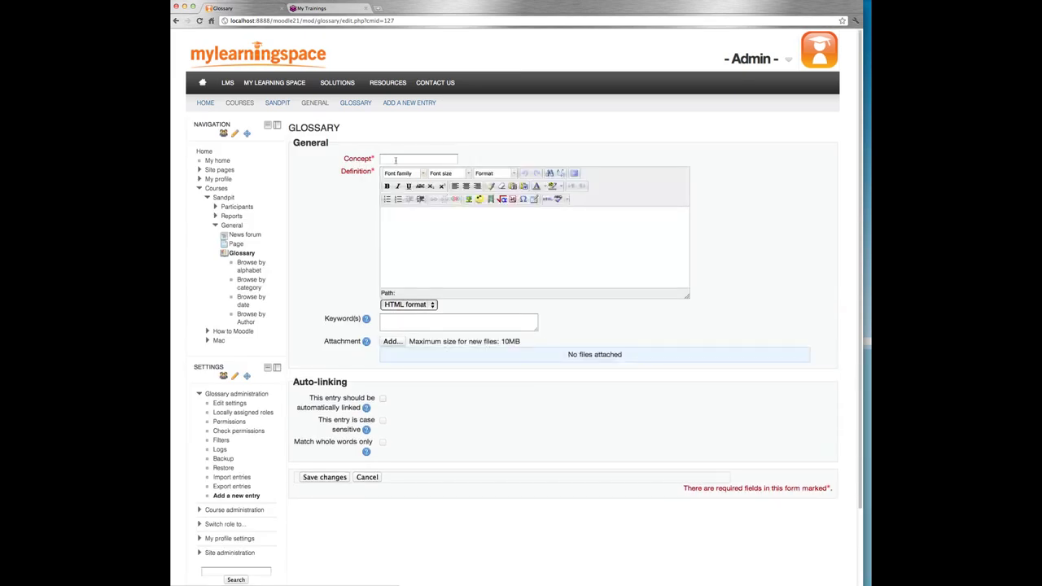
click(395, 161)
text(Repositories)
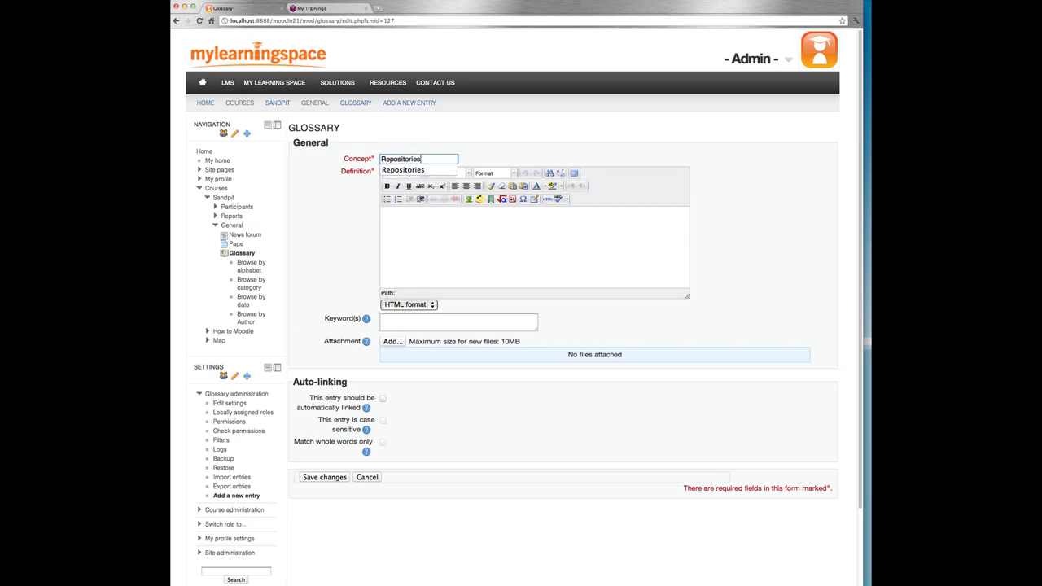
key(Down)
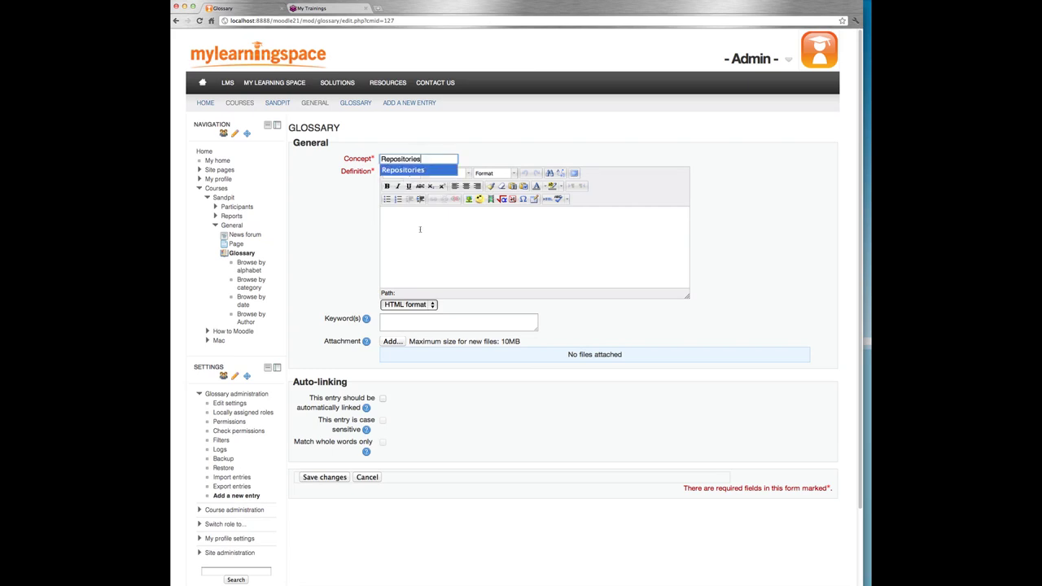
click(420, 231)
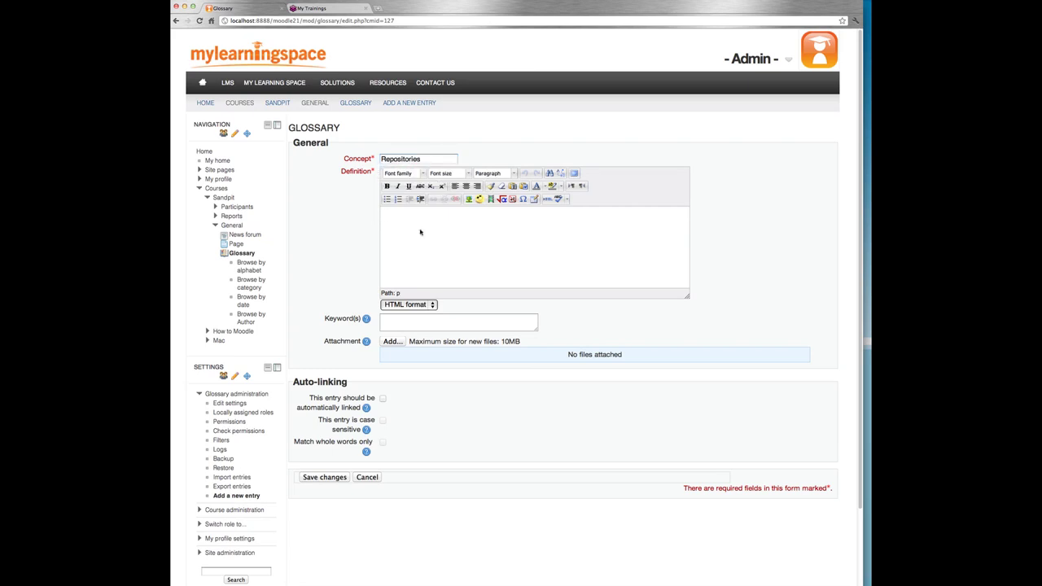
text(Moodle 2.0 plugin to share content and media from th)
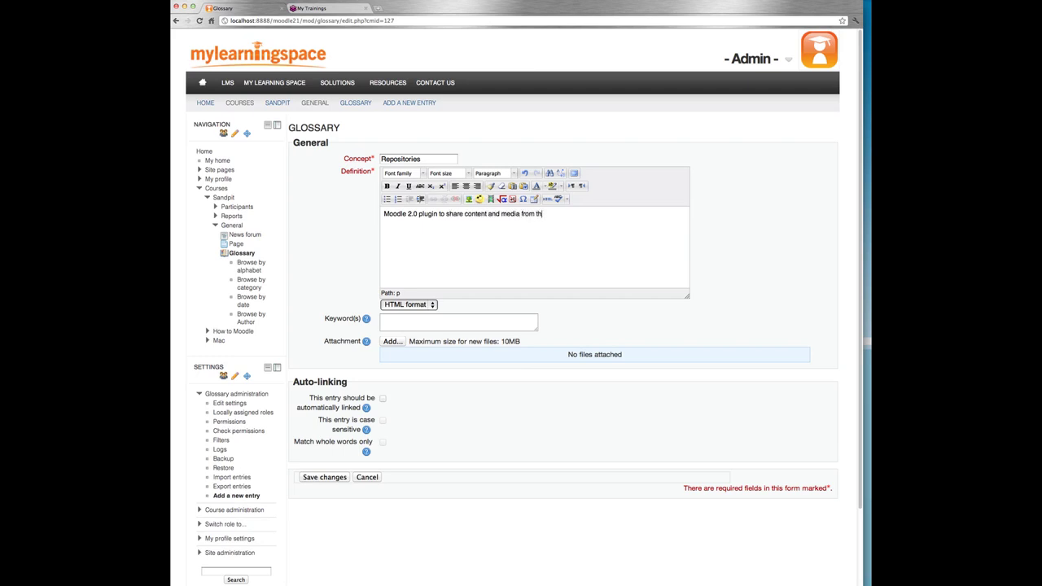
text(ird party sites.)
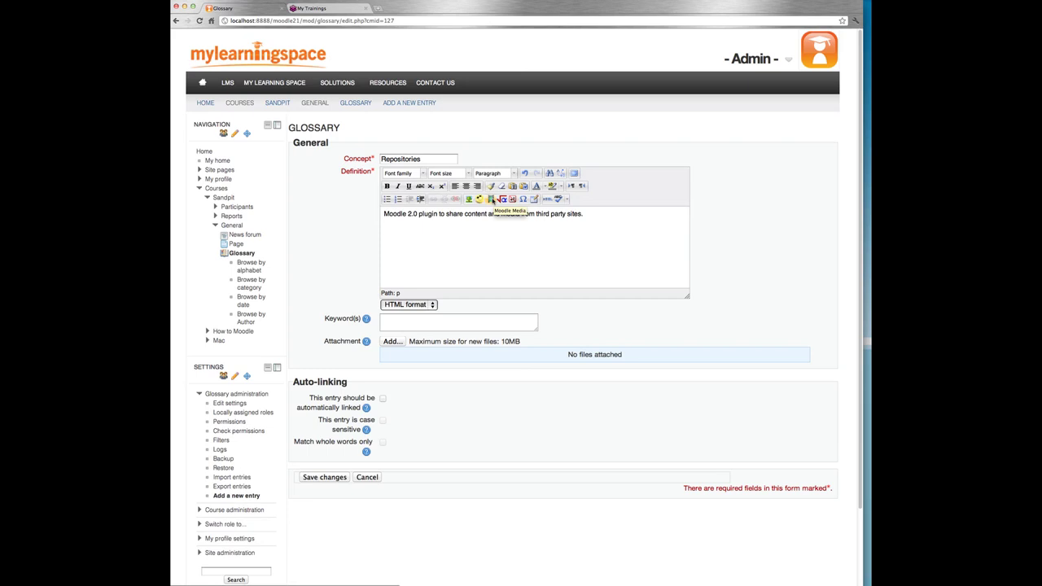
Open the media file picker for the definition and scroll to the Youtube videos source.
click(492, 200)
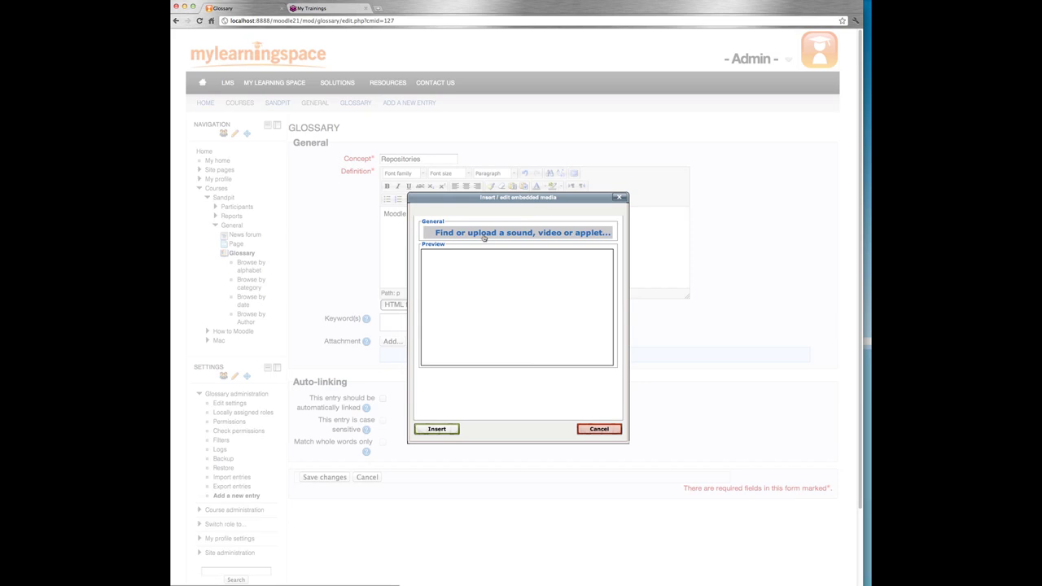
click(483, 234)
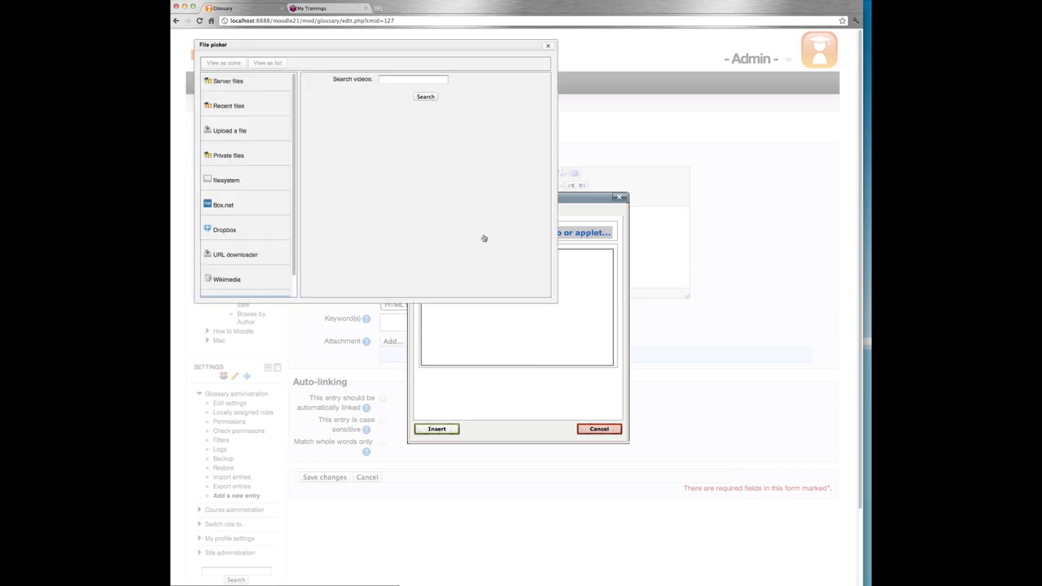
drag(425, 45, 544, 186)
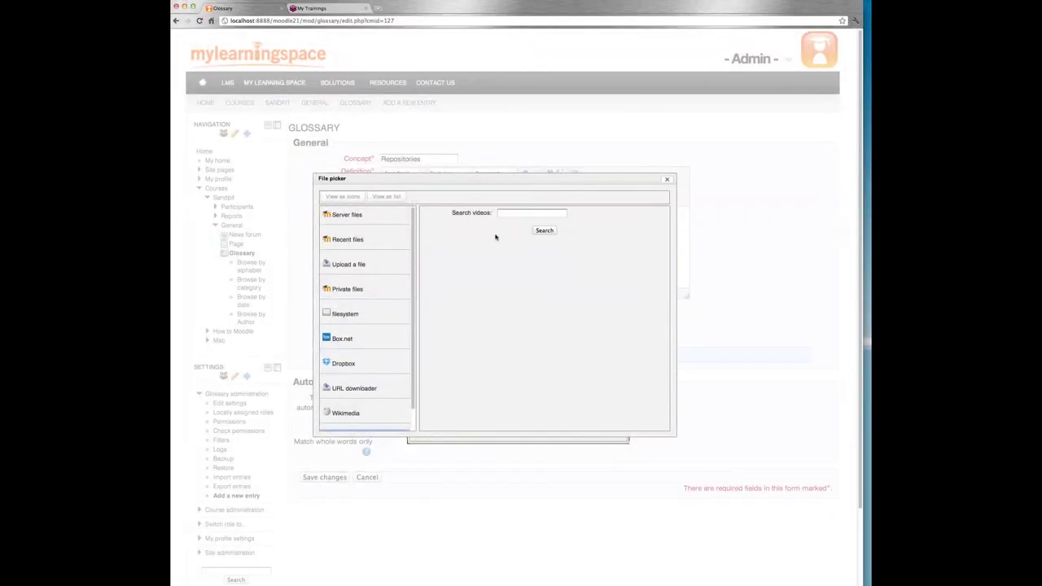
scroll(384, 311, down, 3)
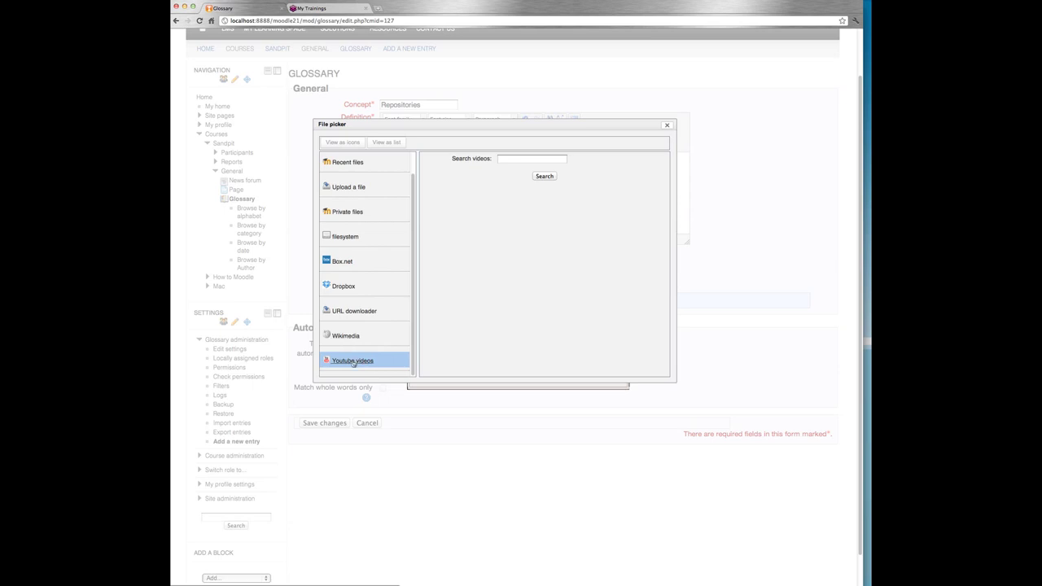
Search YouTube for 'moodle 2.0 repositories' and select the '056 - Repositories - Moodle 2.0' video.
click(354, 362)
click(503, 157)
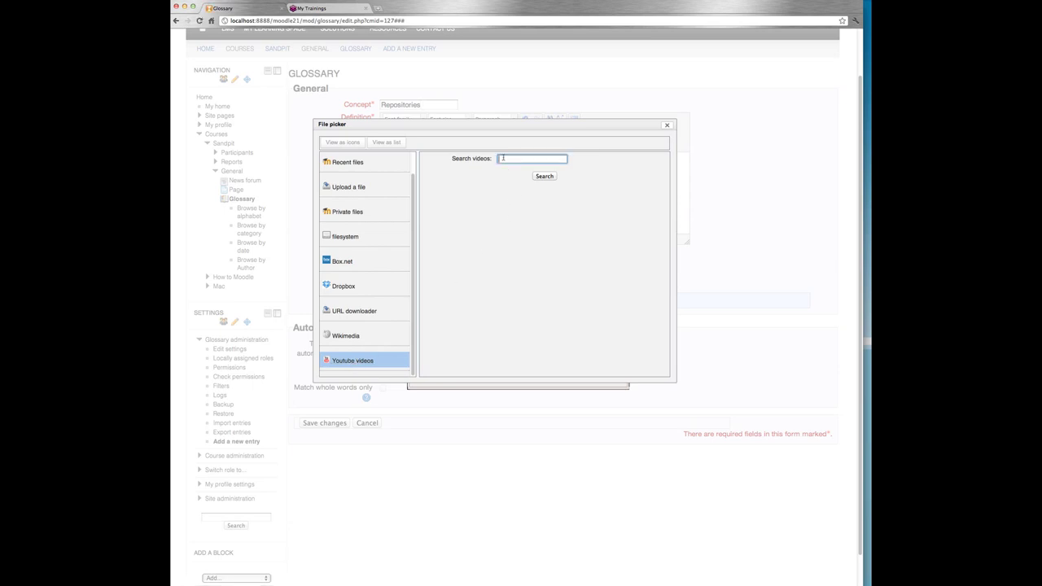
text(moodle 2.0 repositories)
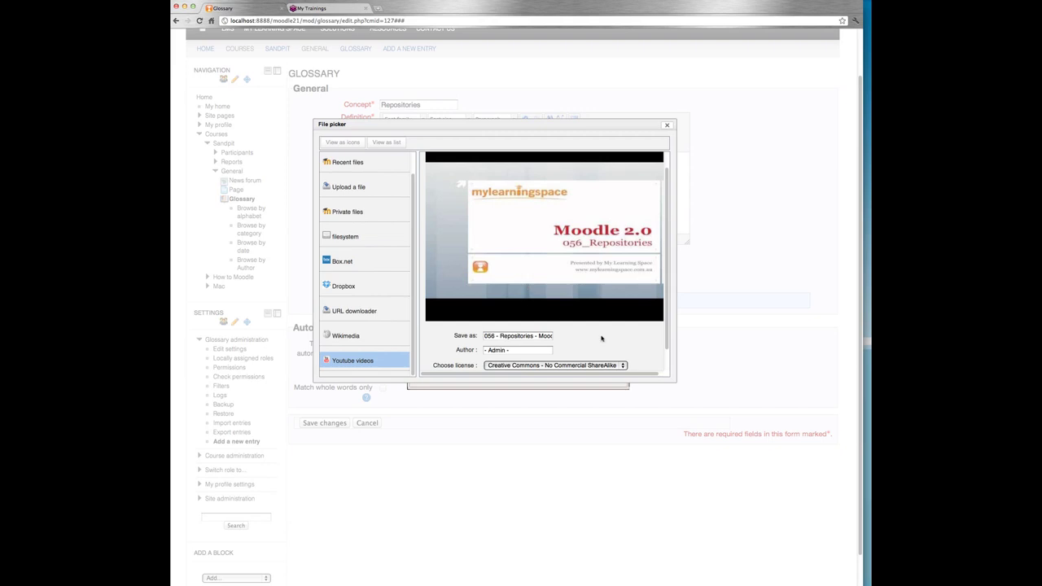
scroll(602, 338, down, 3)
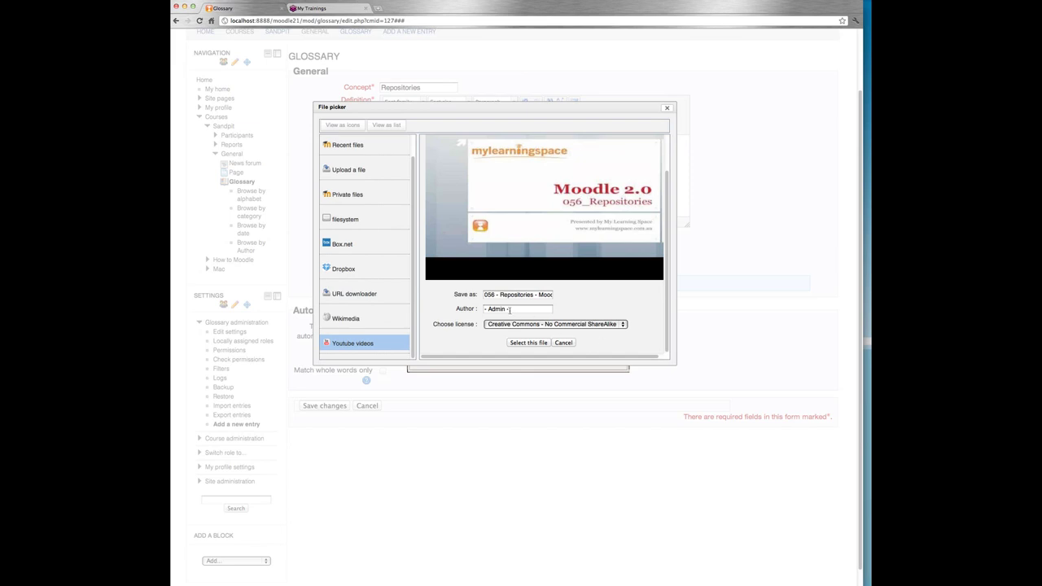
click(531, 342)
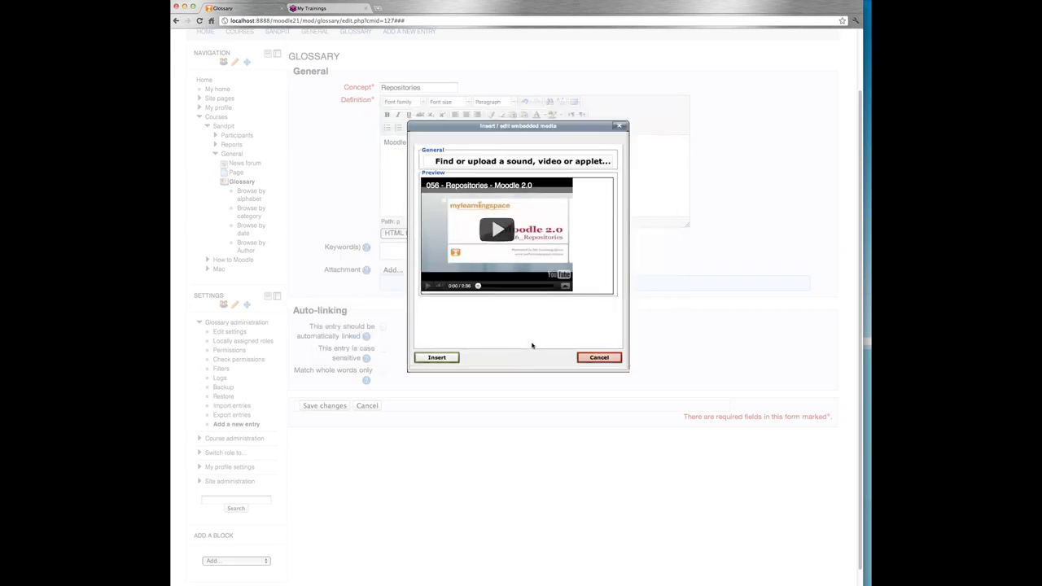
Insert the video into the definition and save the glossary entry.
click(435, 358)
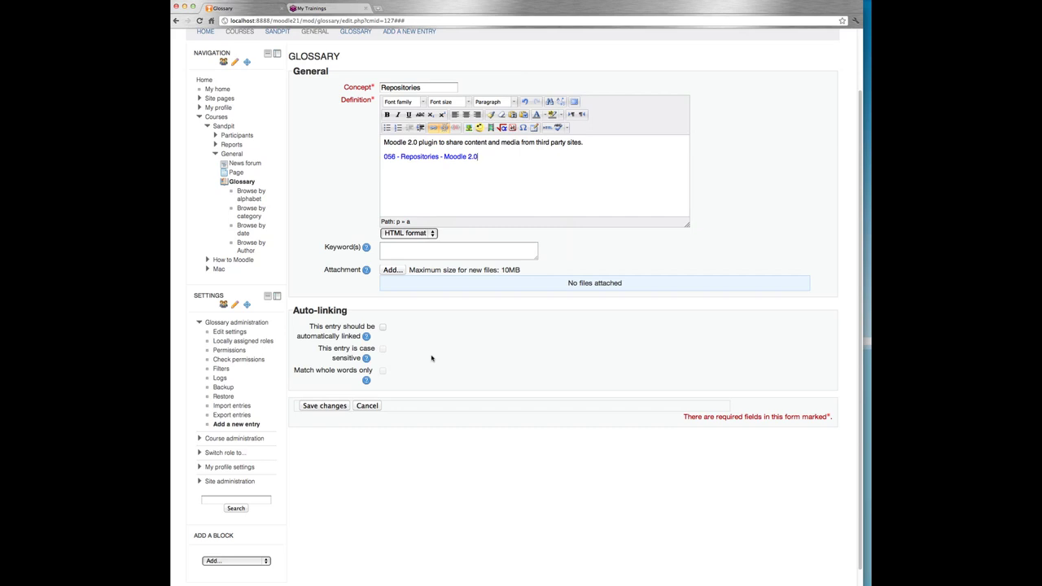
scroll(431, 358, down, 1)
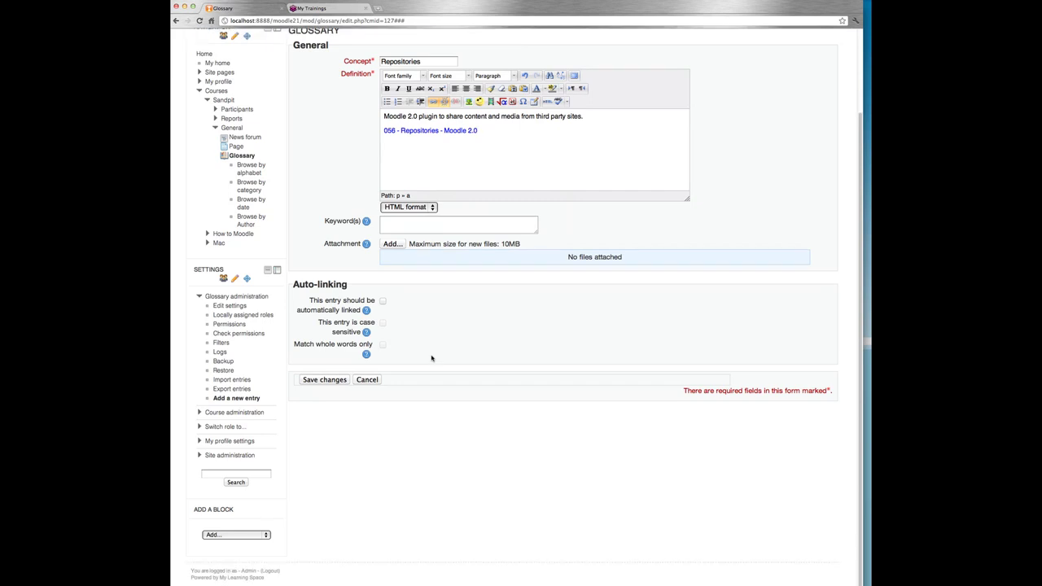
click(333, 381)
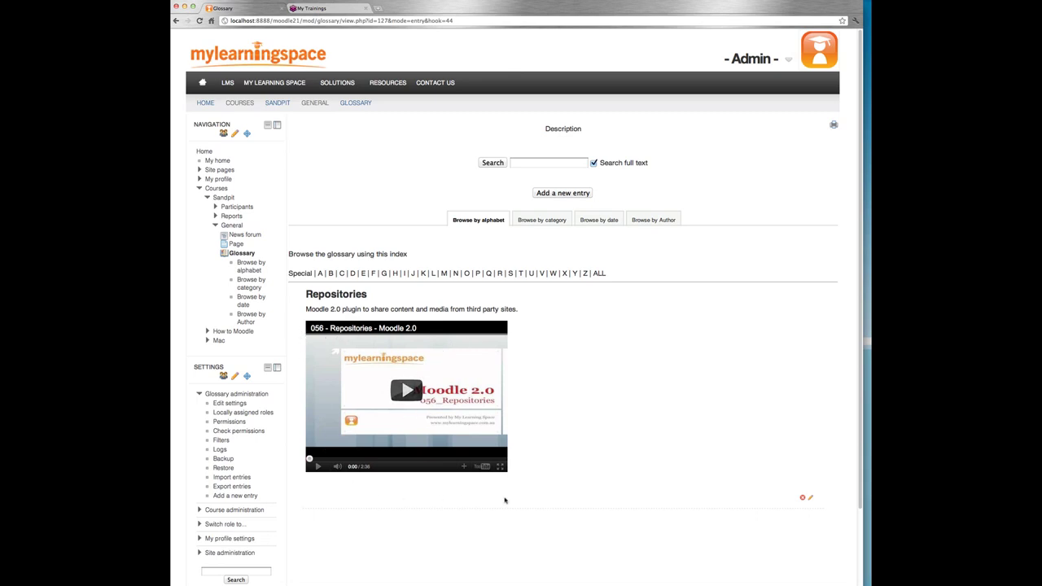
Go to Site administration > Plugins > Filters > Manage filters and review the Multimedia plugins filter.
click(198, 188)
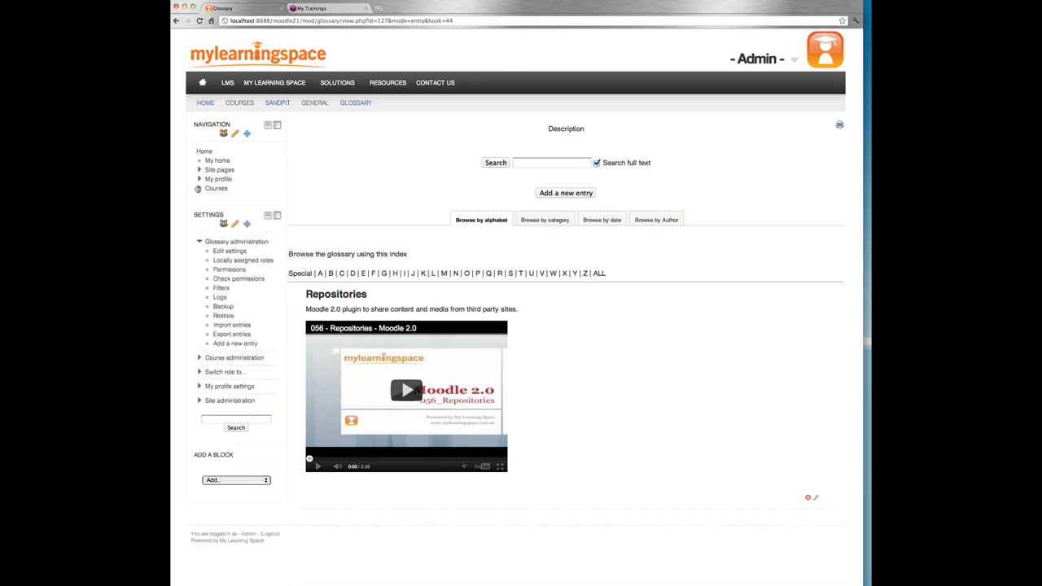
click(214, 401)
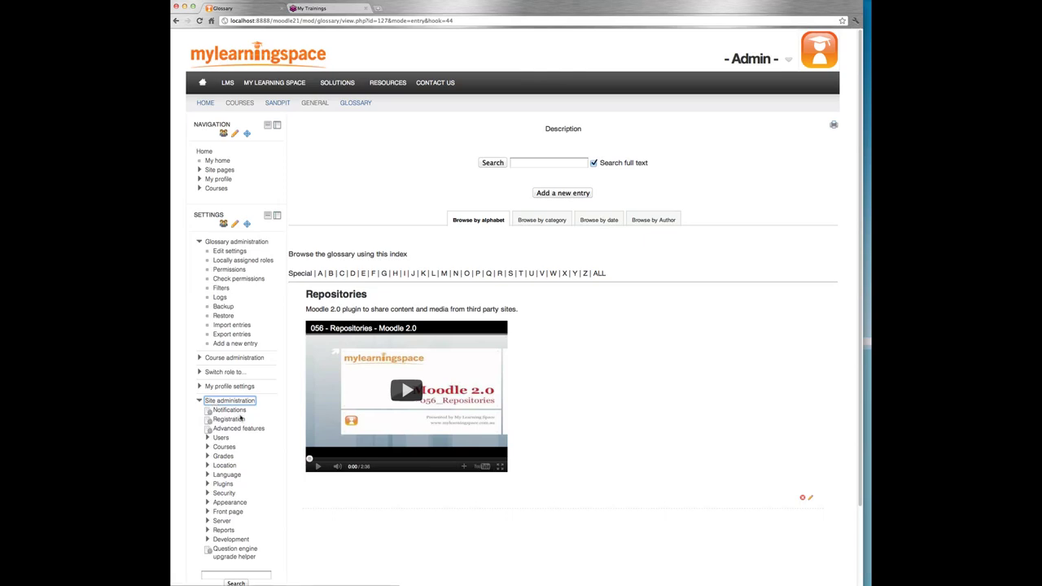
scroll(249, 459, down, 3)
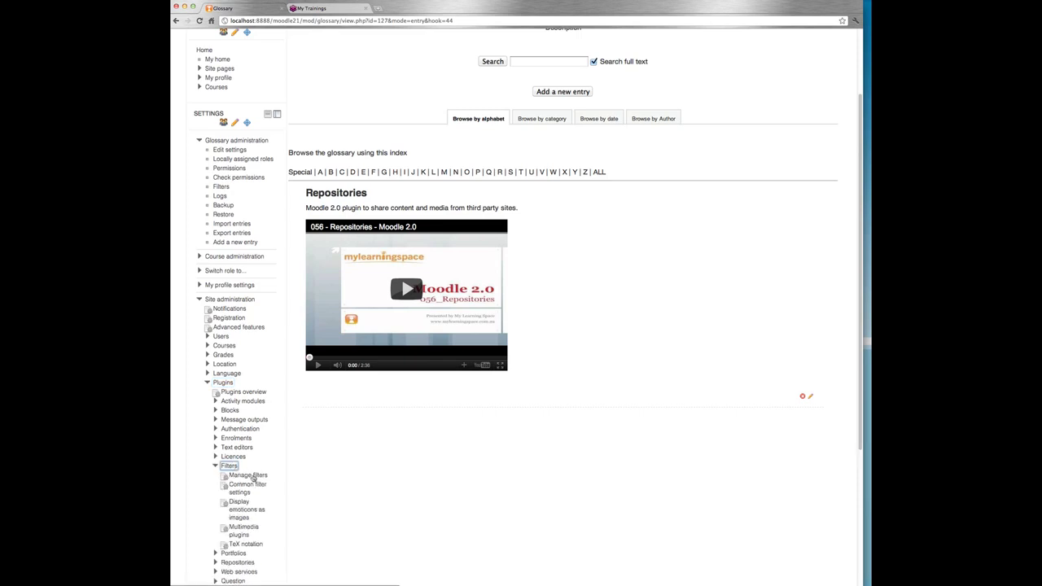
click(254, 477)
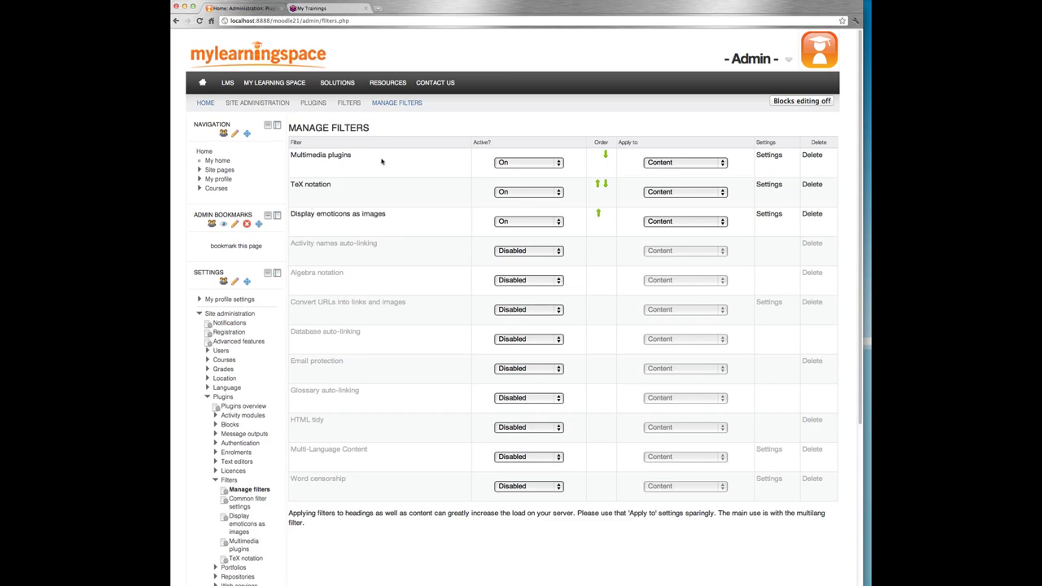
drag(357, 157, 292, 158)
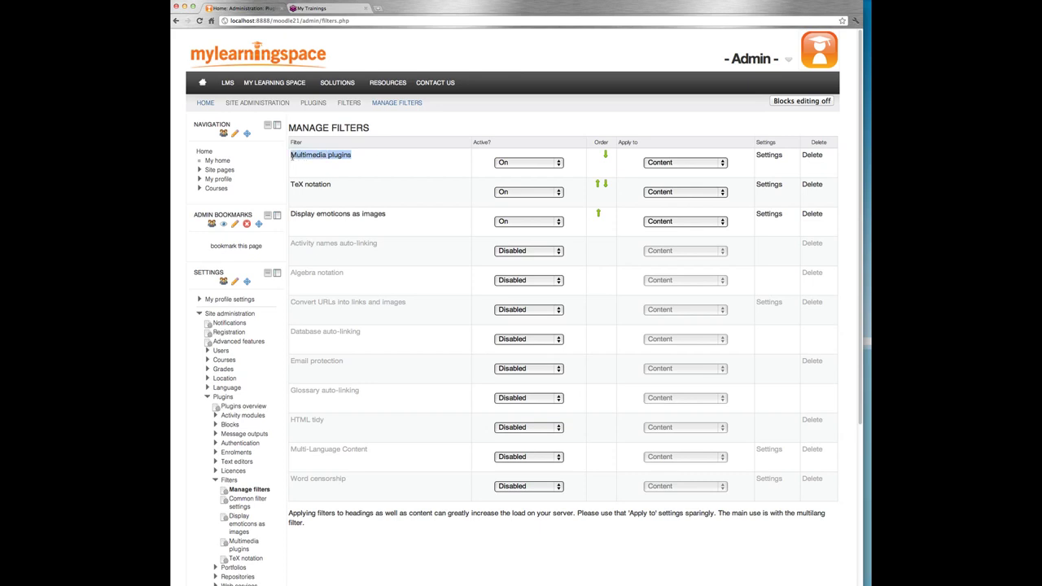
click(396, 167)
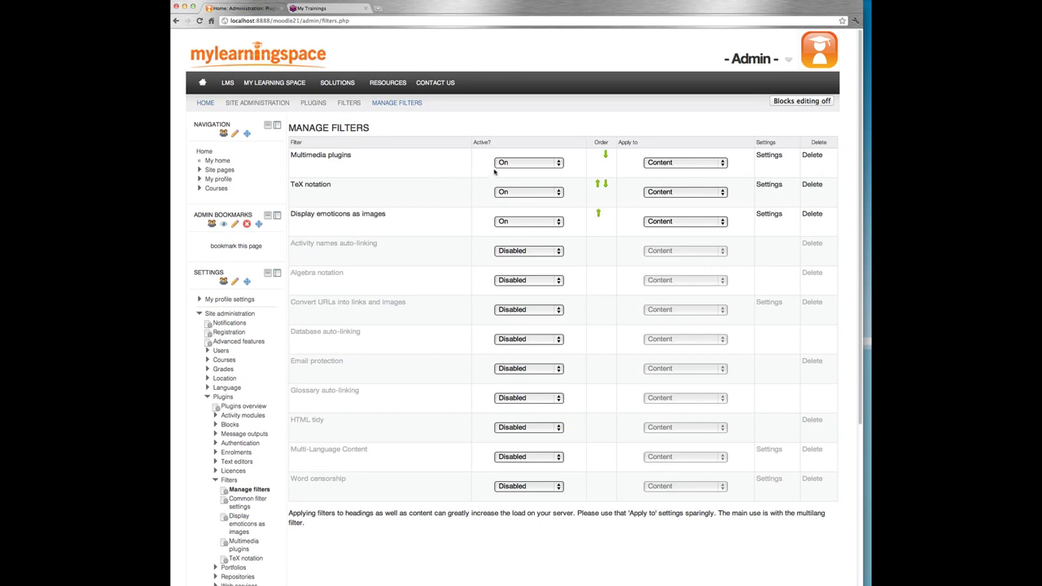
Review Multimedia plugins settings: YouTube, Vimeo, MP3, Flash video and HTML 5 enabled, Flash animation off.
click(769, 155)
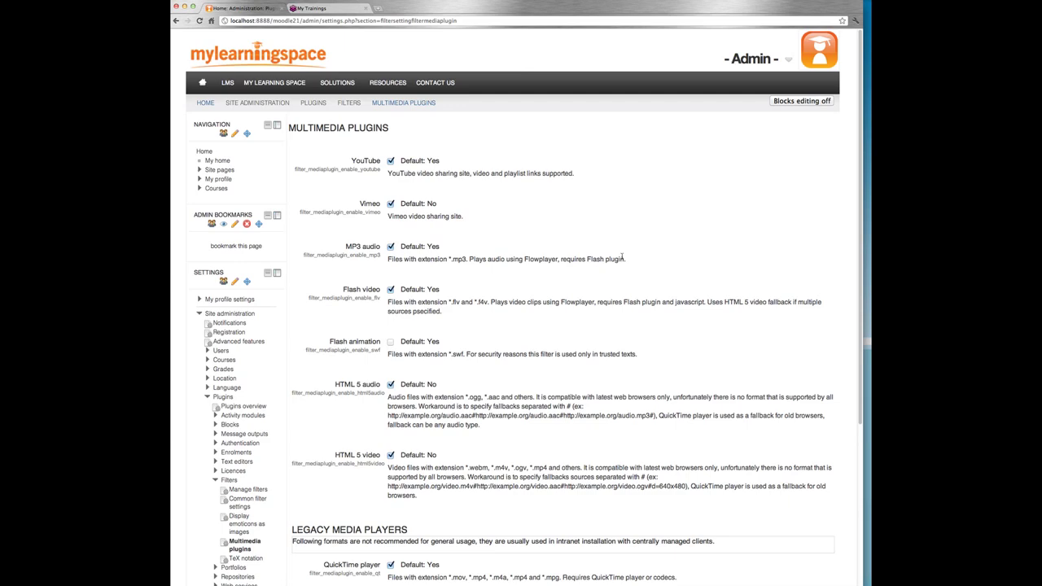
scroll(622, 257, down, 5)
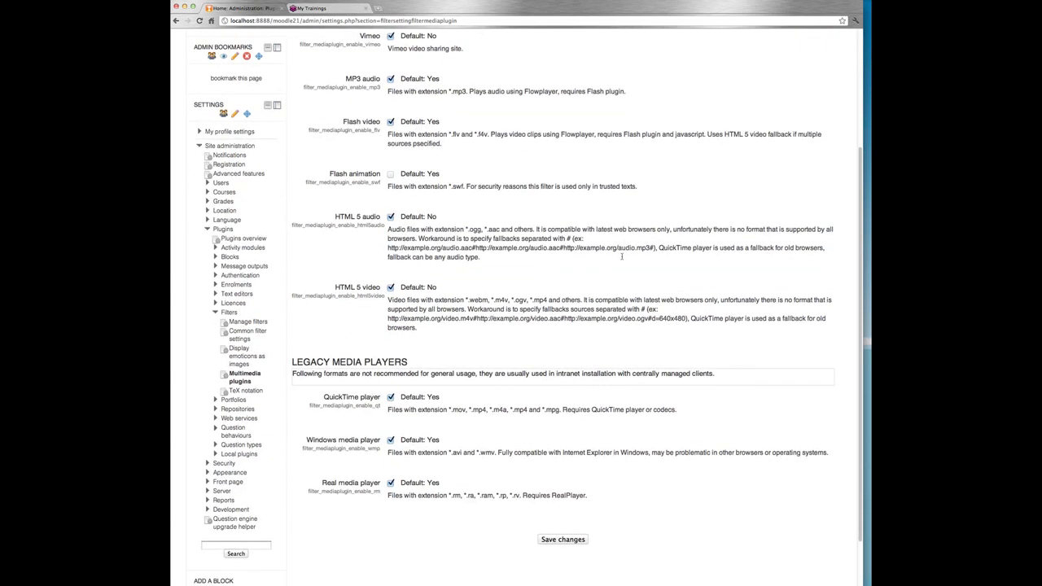
scroll(621, 258, up, 1)
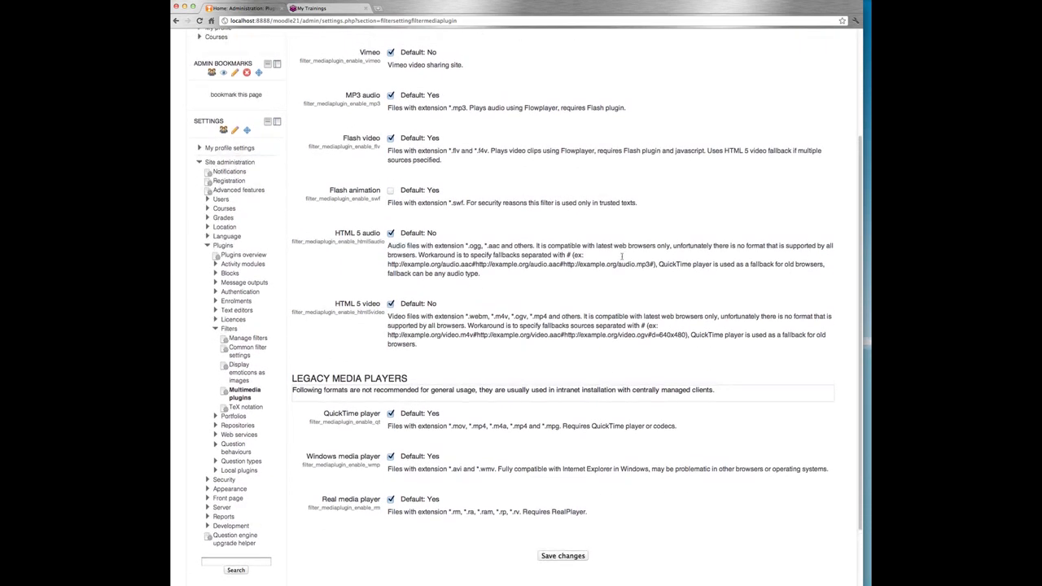
scroll(622, 257, up, 3)
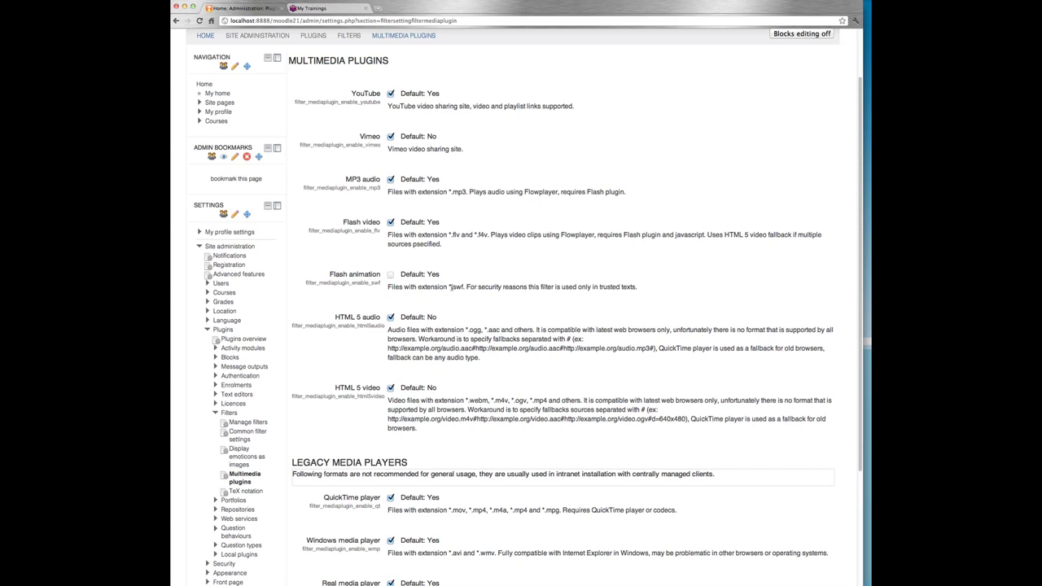
scroll(450, 286, down, 1)
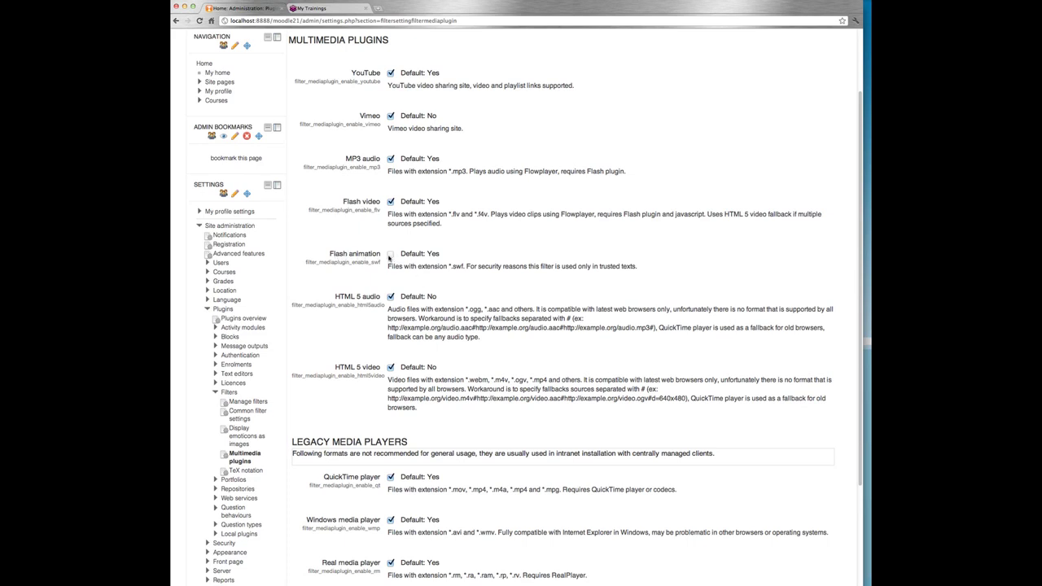
scroll(335, 267, down, 1)
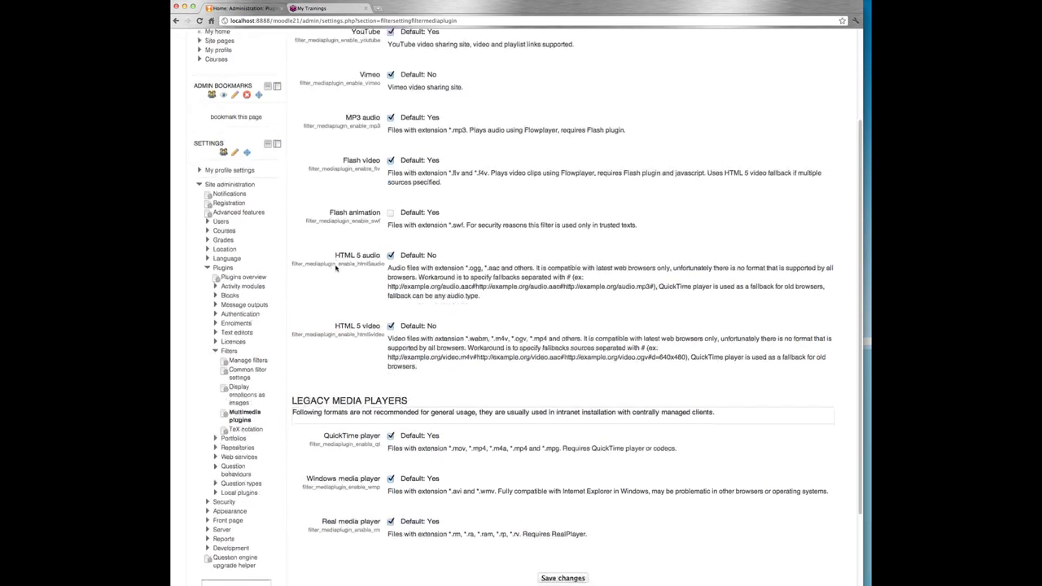
Collapse Filters and Plugins, then check the Security > Site policies embed and trusted content options.
click(216, 351)
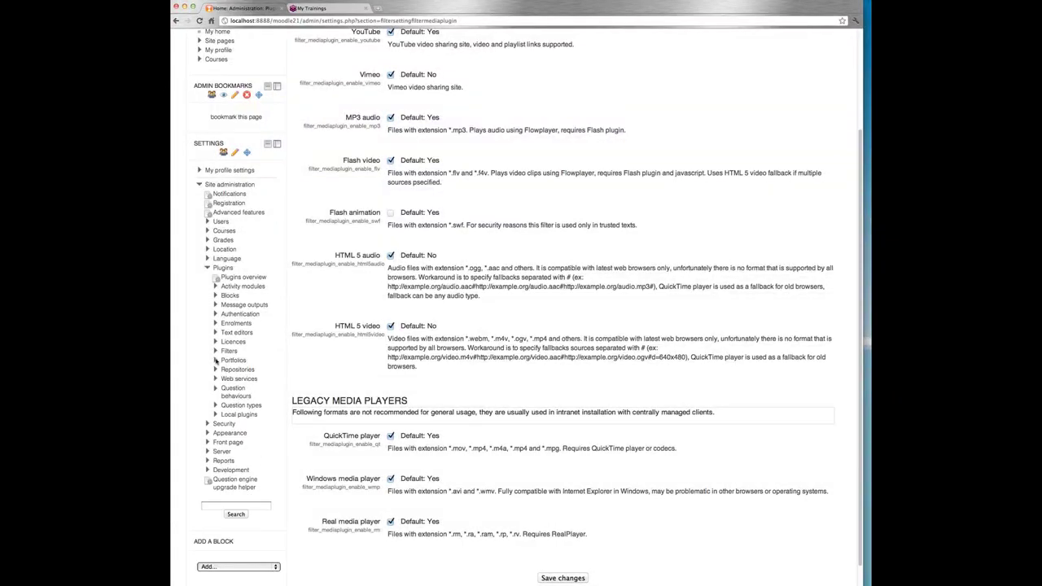
click(206, 269)
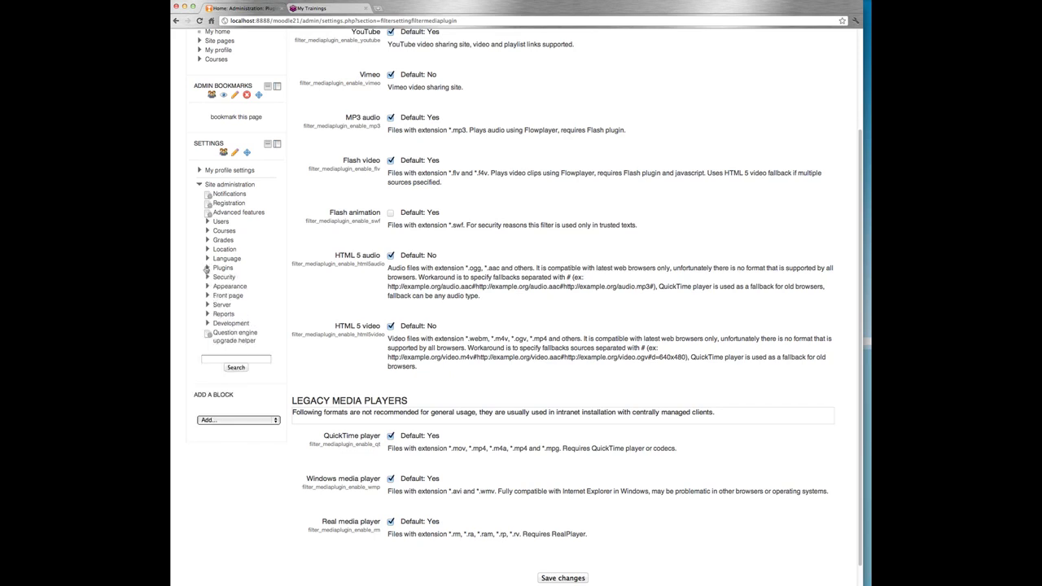
click(206, 278)
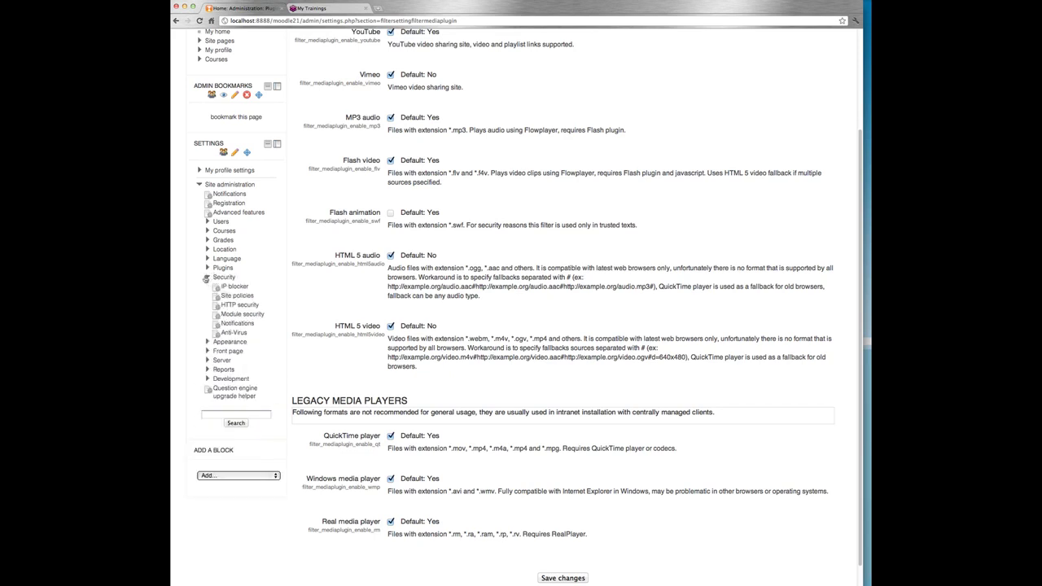
click(246, 296)
scroll(523, 306, down, 10)
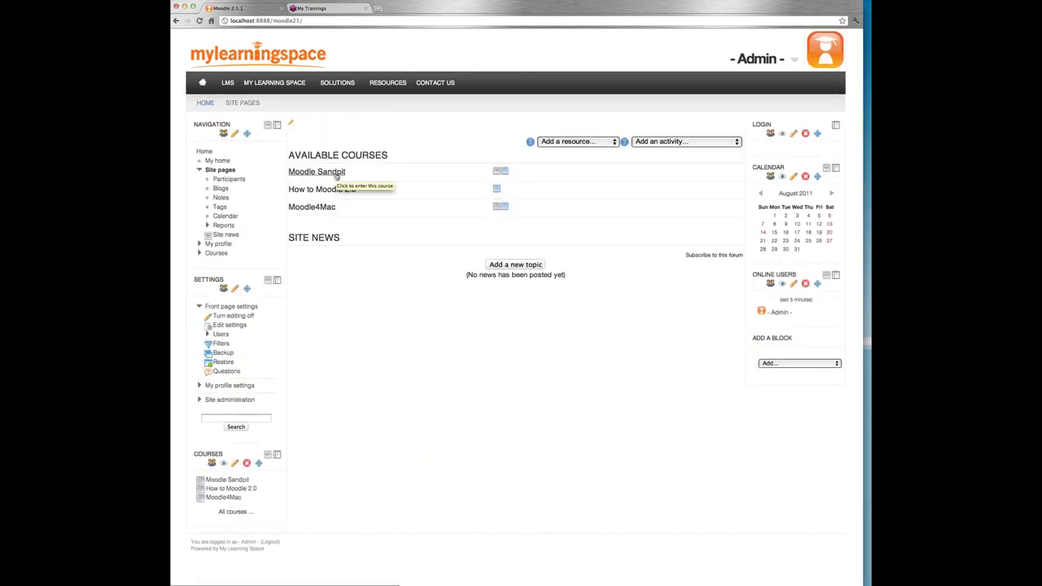
Enter the Sandpit course, showing News forum, Page and Glossary in editing mode.
click(336, 174)
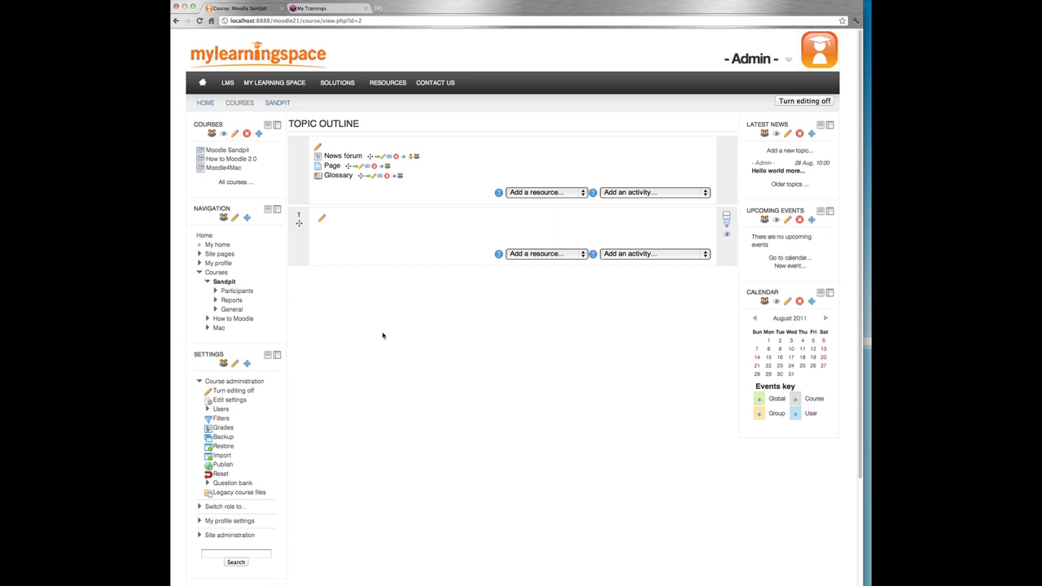
Bring up the webinar PDF from the Dock to show its final contact-details page.
mouse_move(521, 582)
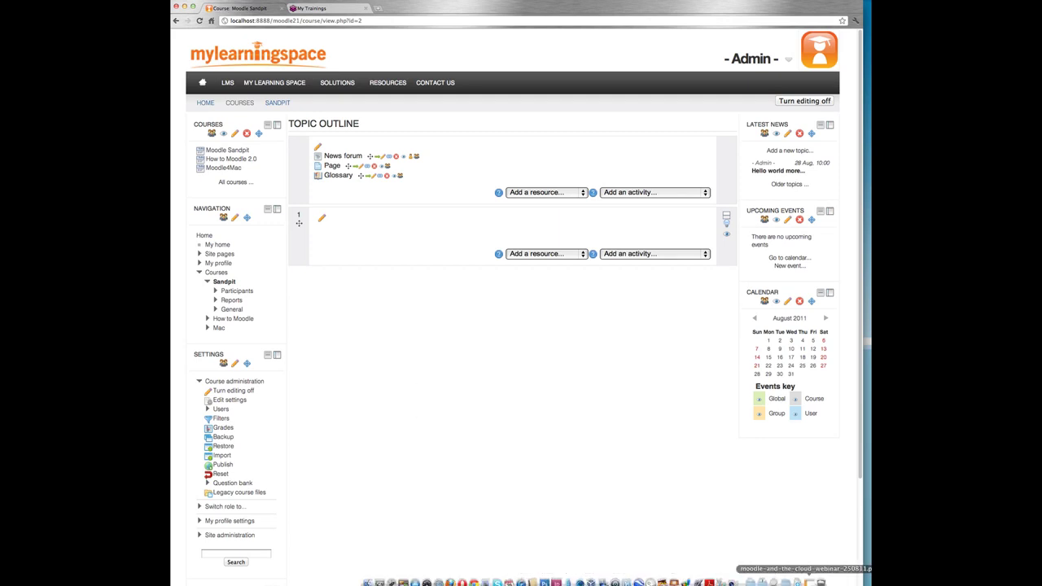